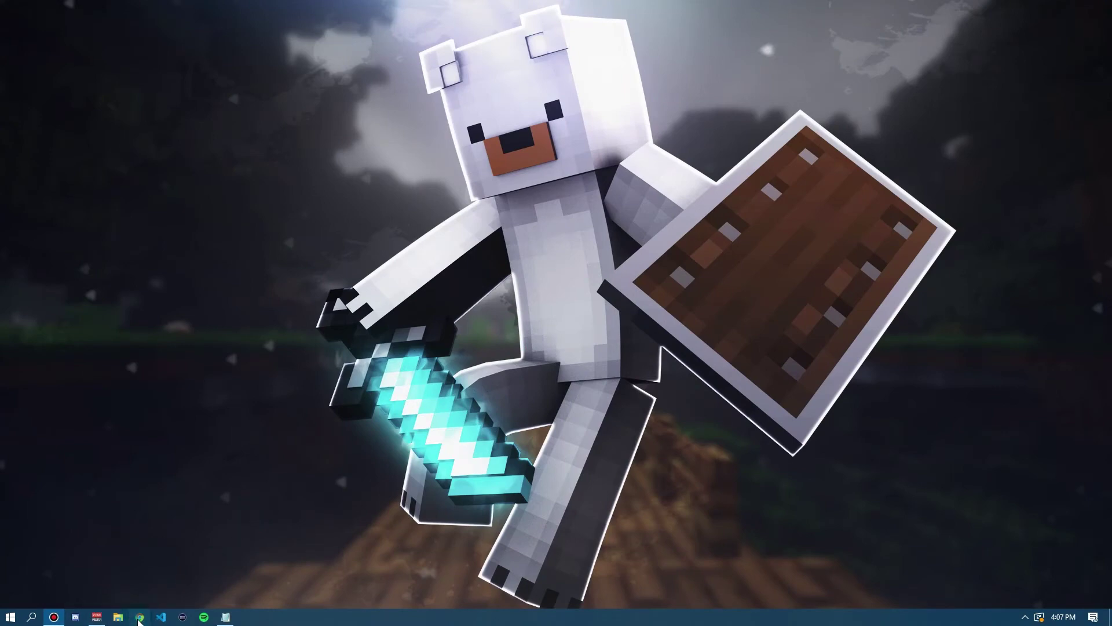
Search the web in Chrome for "minecraft forge download" and open the Minecraft Forge site from the results.
left_click(139, 617)
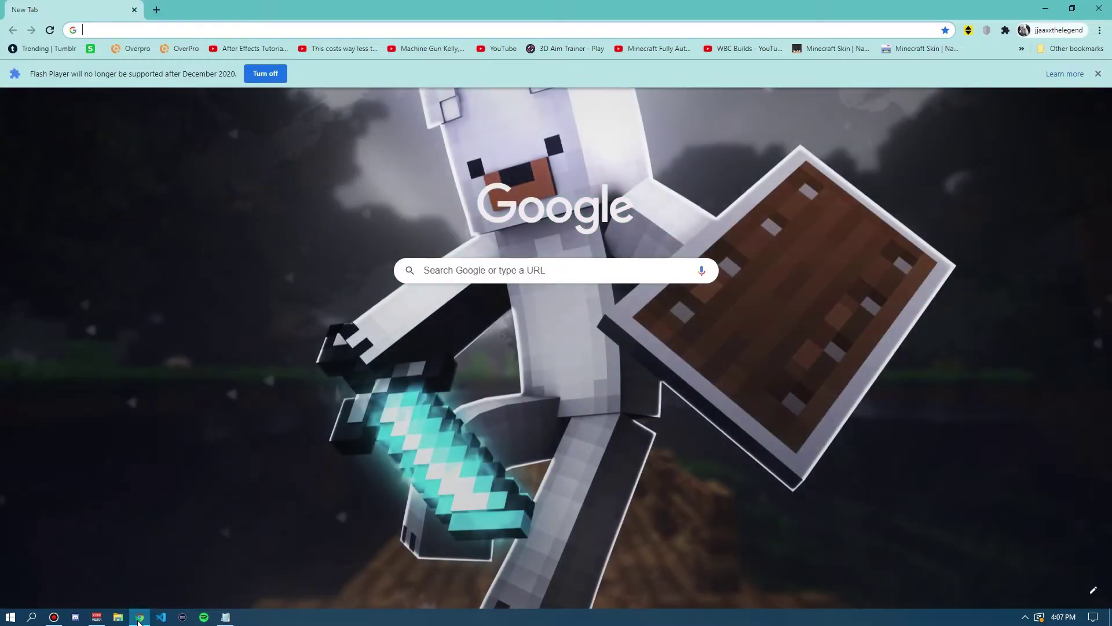
type("minec")
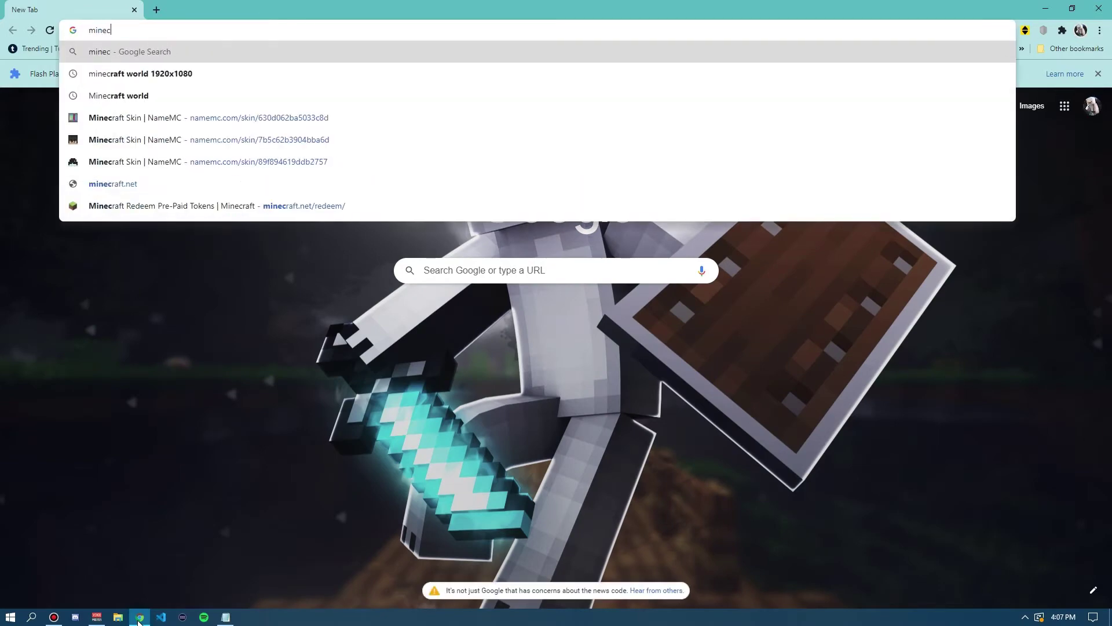
type("raft forge ")
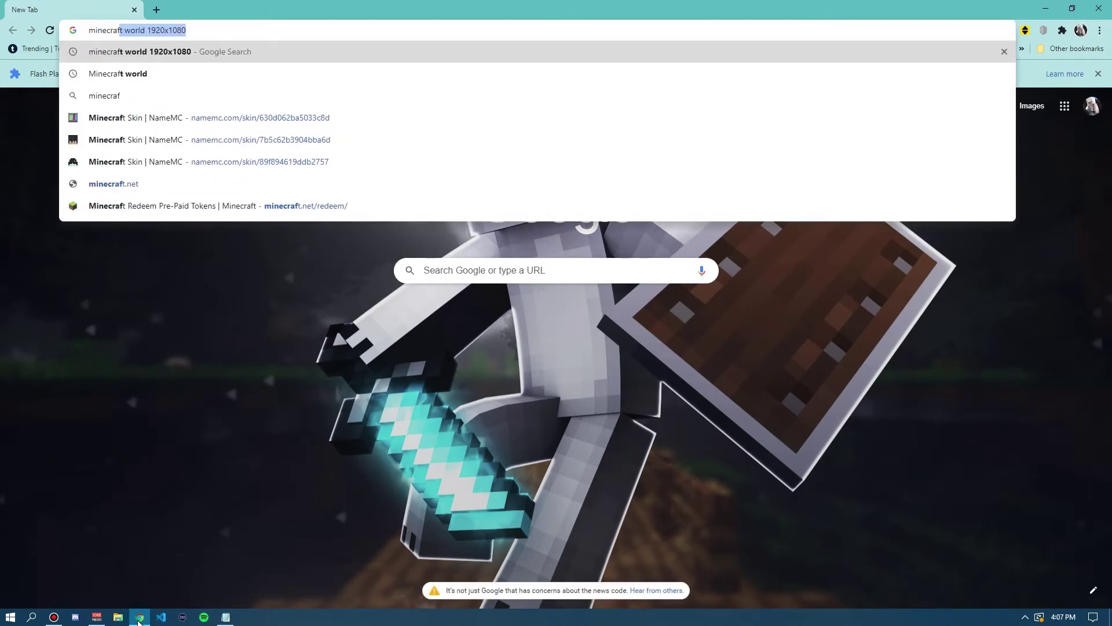
type("download")
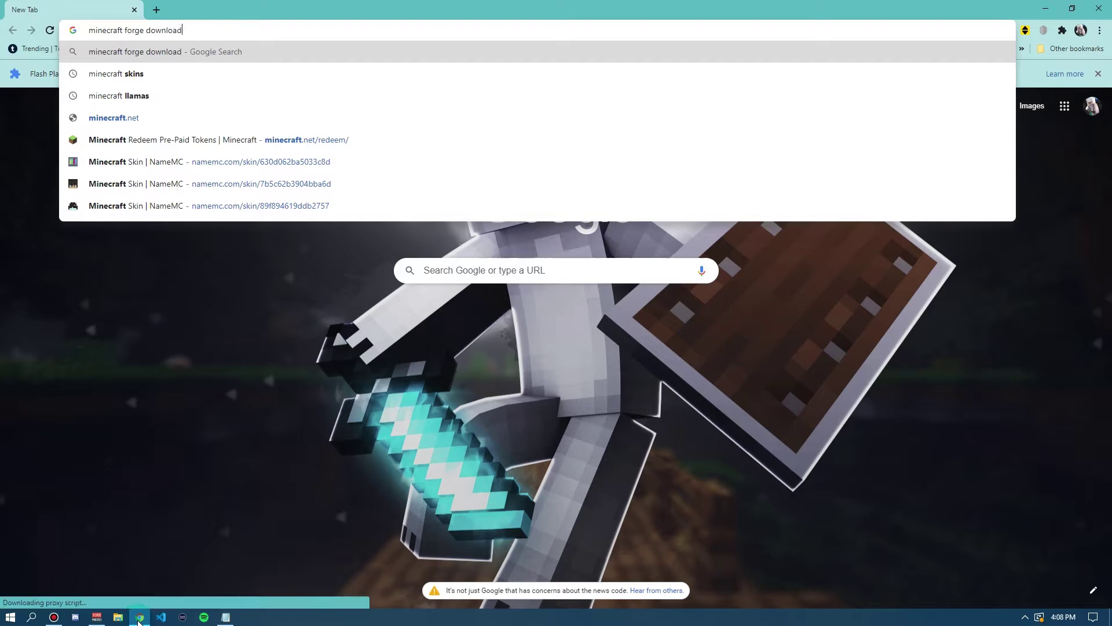
key("Return")
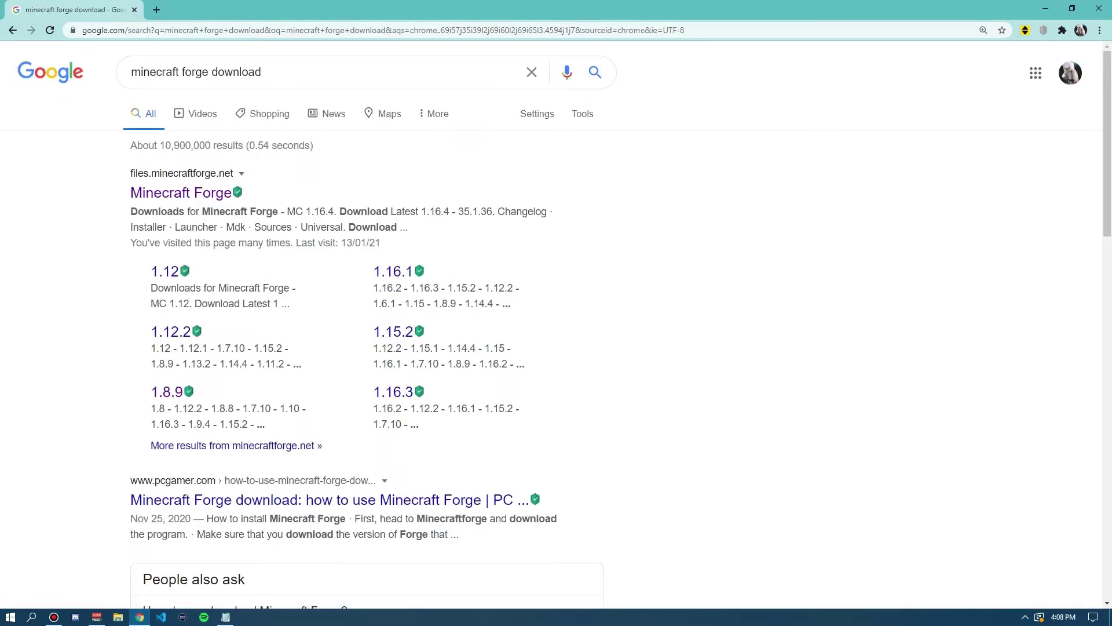
left_click(158, 197)
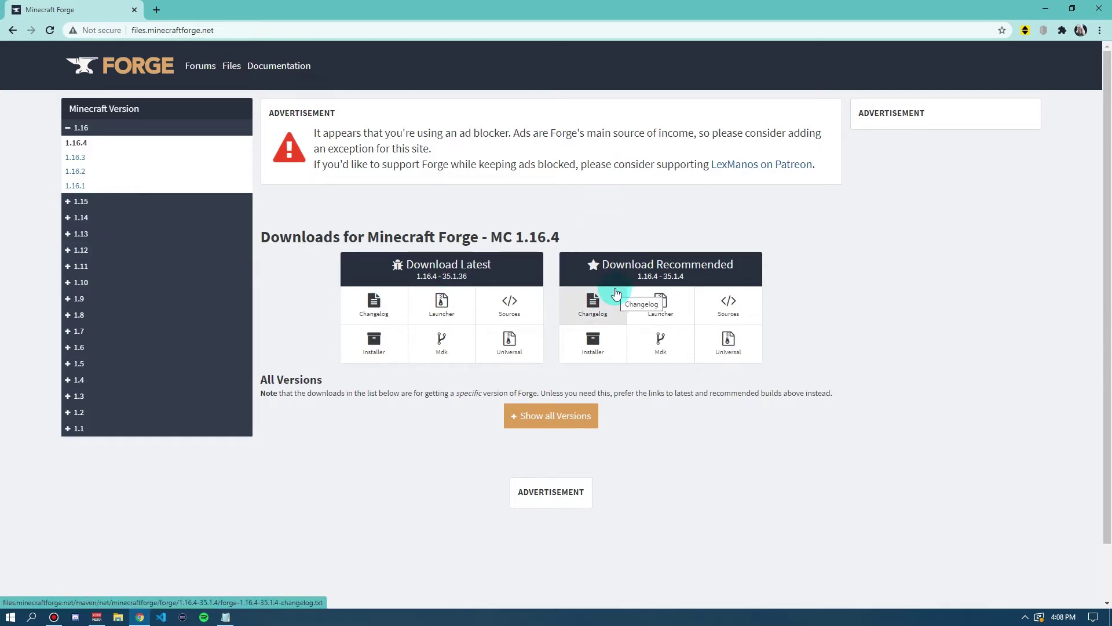
Show the Forge downloads for Minecraft 1.8.9 and return to the 1.16.4 downloads.
scroll(616, 294, "down", 1)
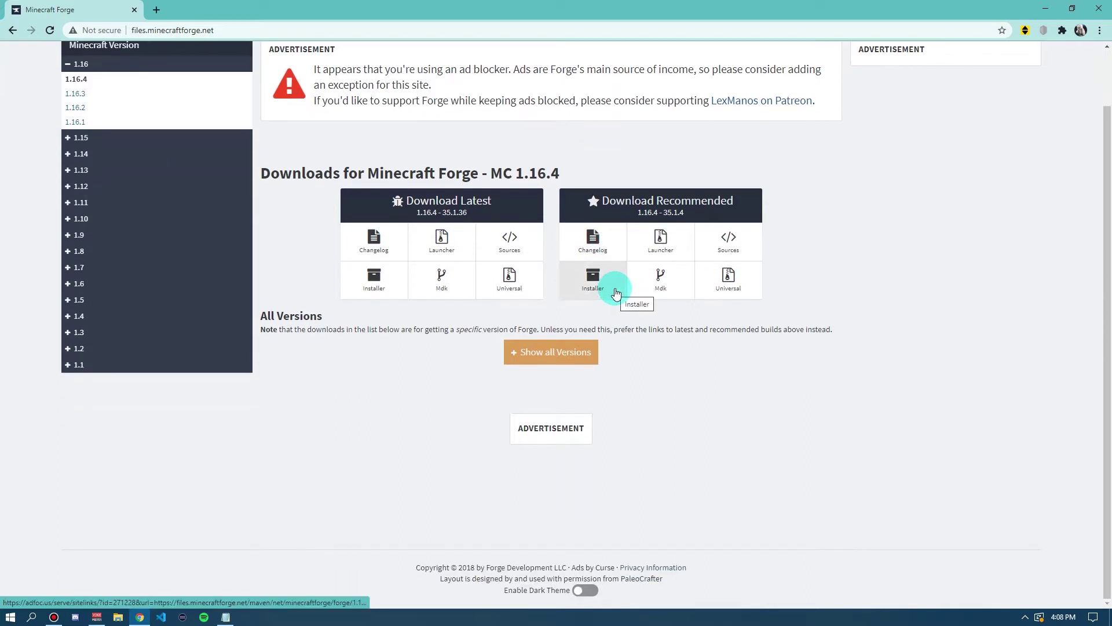
scroll(376, 206, "up", 1)
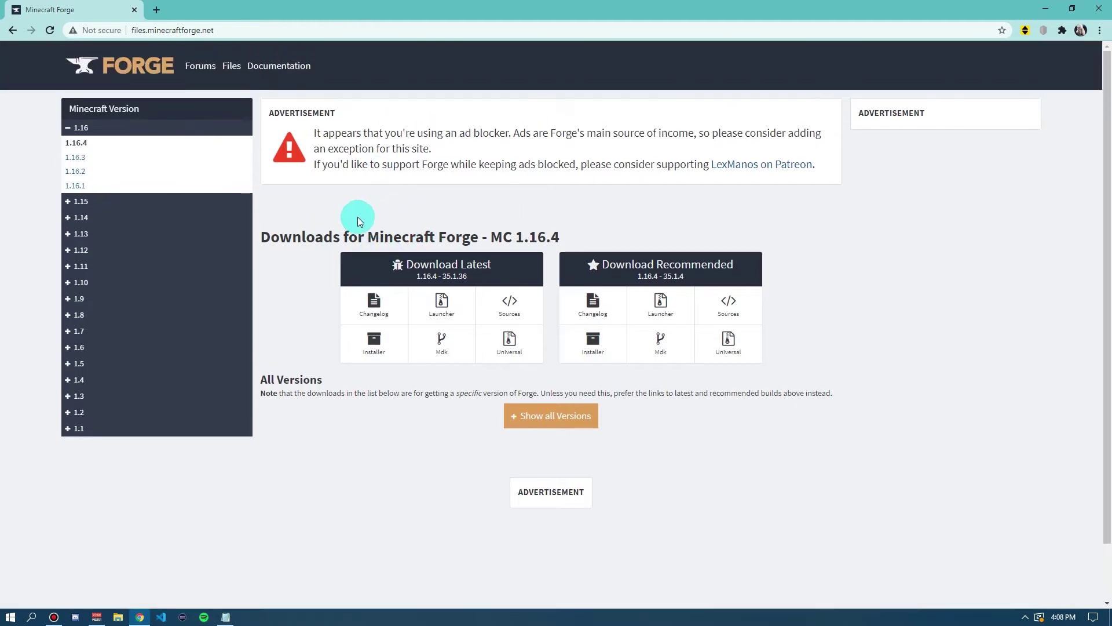
left_click(101, 314)
left_click(73, 329)
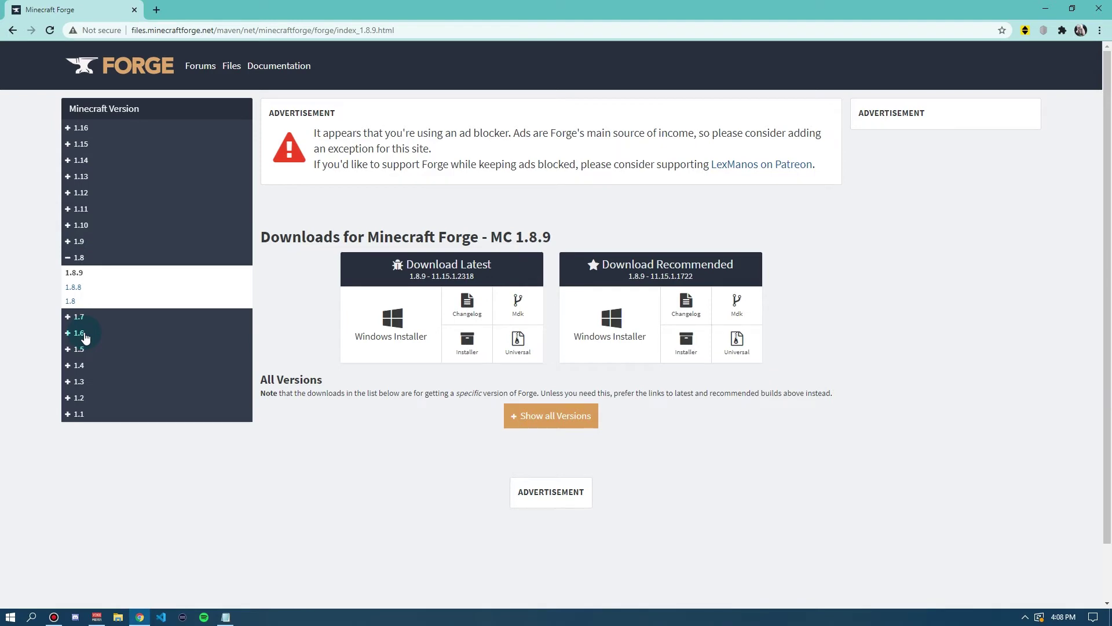
left_click(78, 128)
left_click(83, 145)
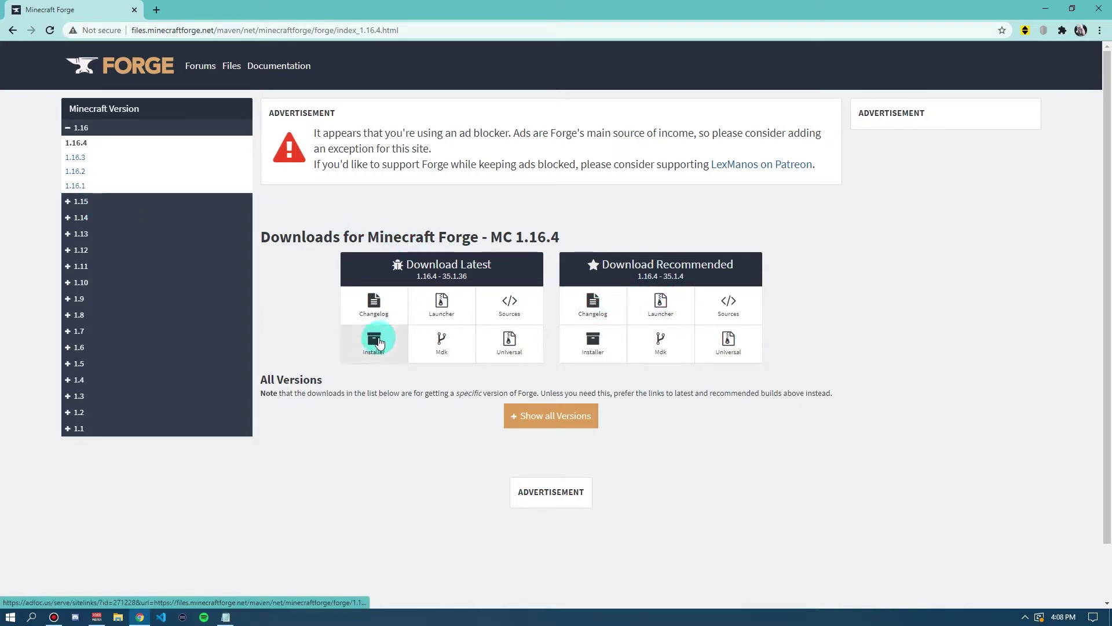
Download the recommended Forge 1.16.4 - 35.1.4 installer past the advertisement page, keep the flagged file and close the browser tab.
left_click(595, 355)
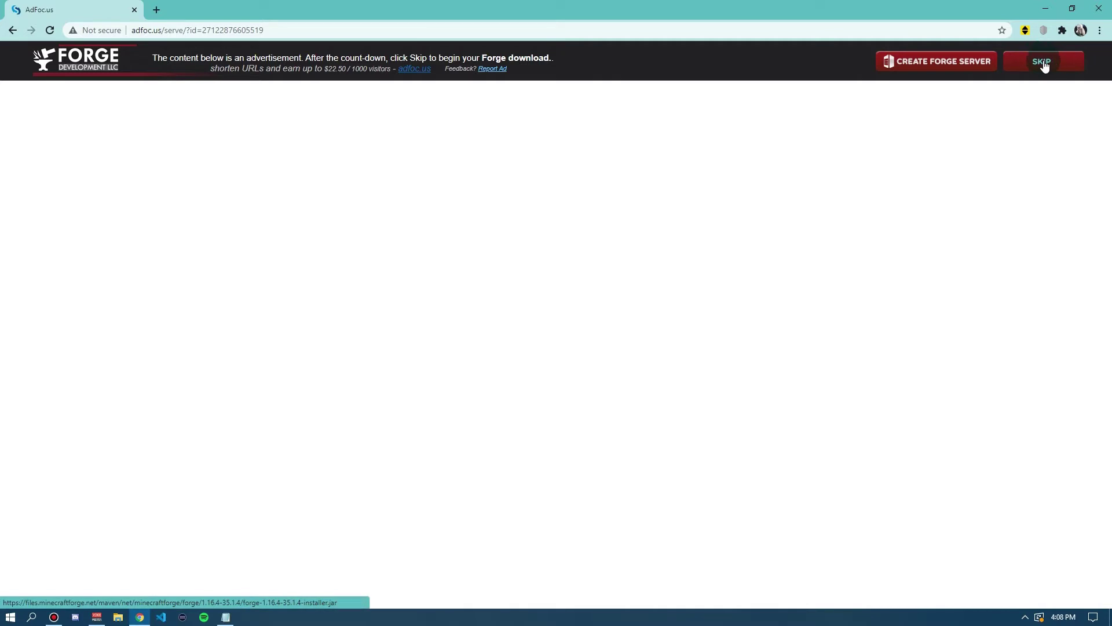
left_click(1043, 64)
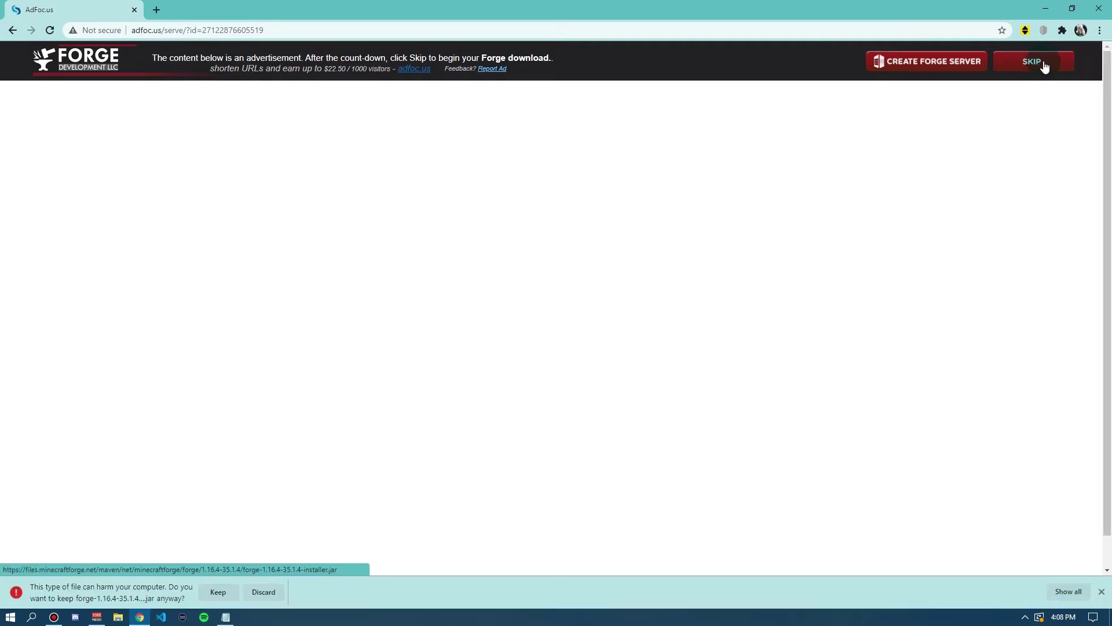
left_click(214, 592)
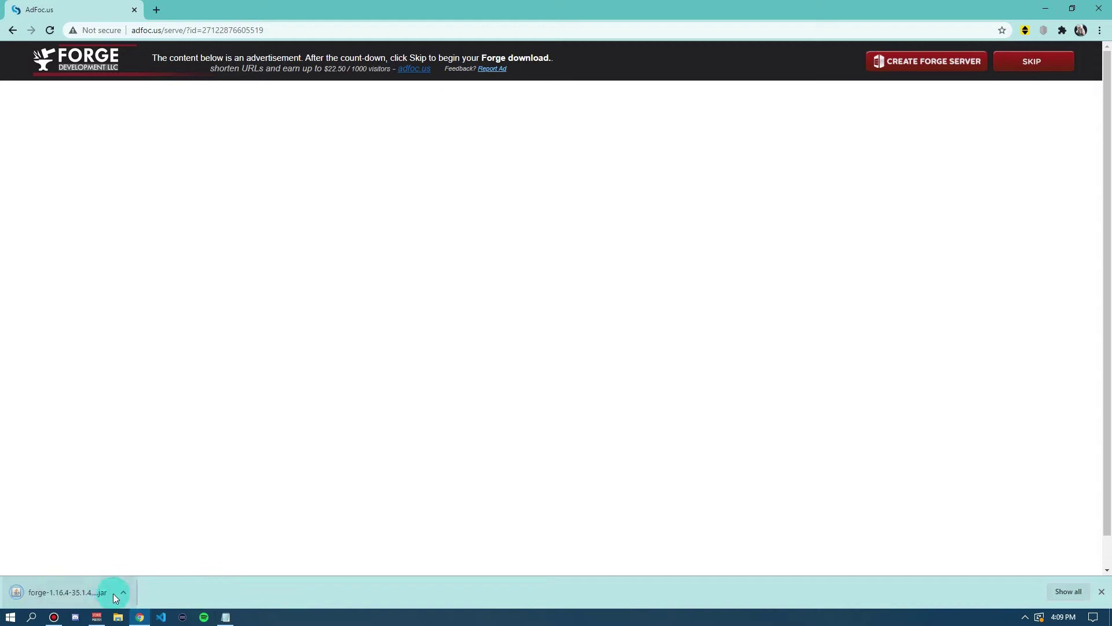
left_click(134, 10)
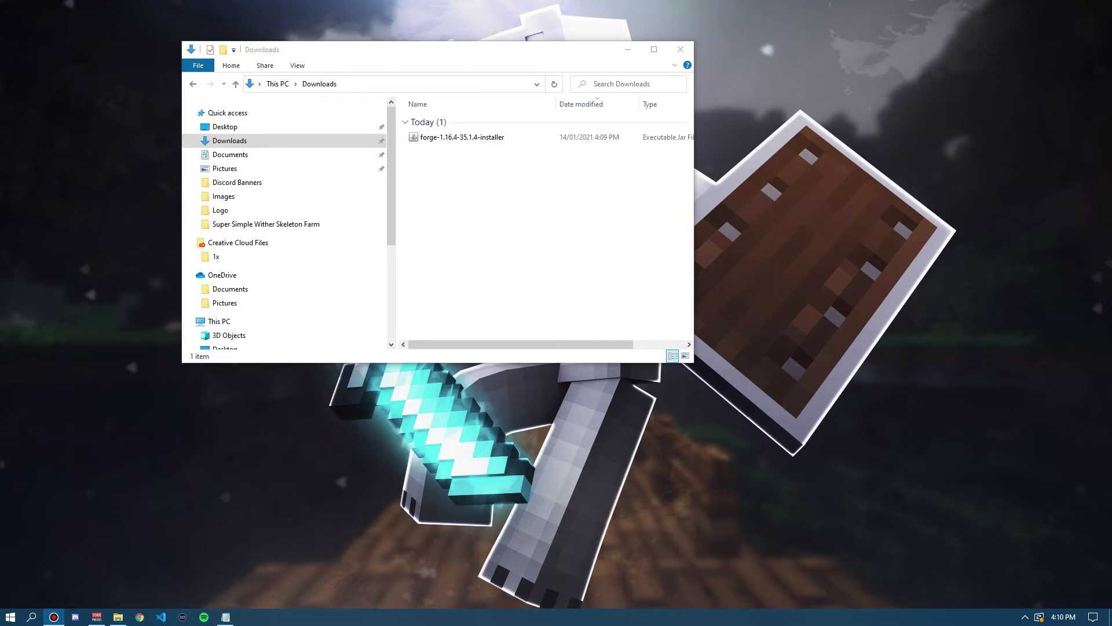
Run forge-1.16.4-35.1.4-installer from the Downloads folder and install the Forge client into the .minecraft folder.
left_click(522, 138)
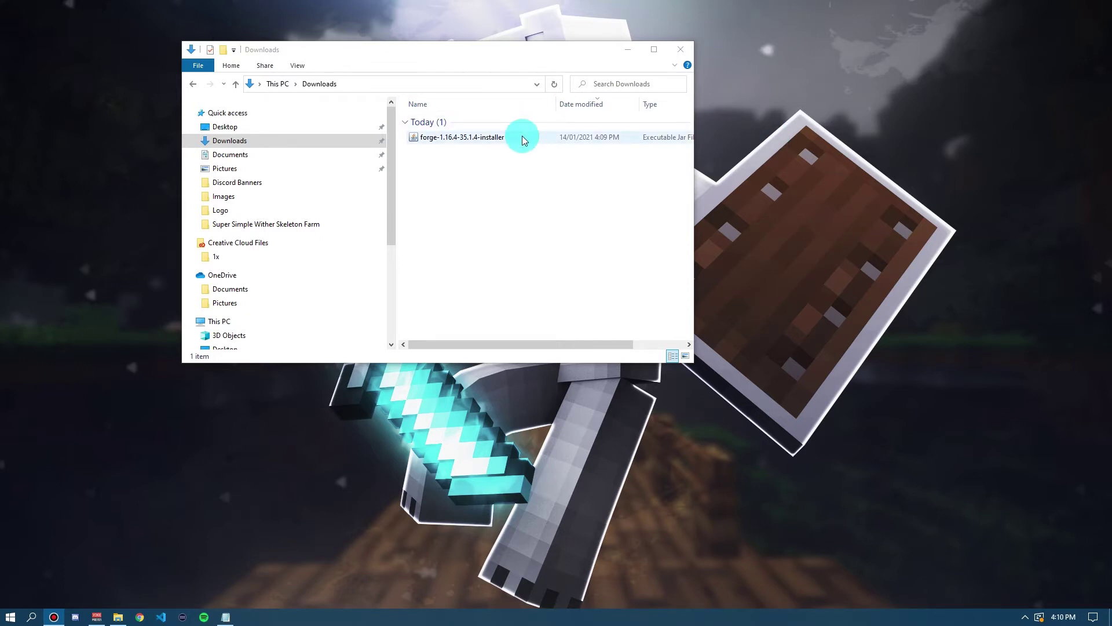
double_click(523, 139)
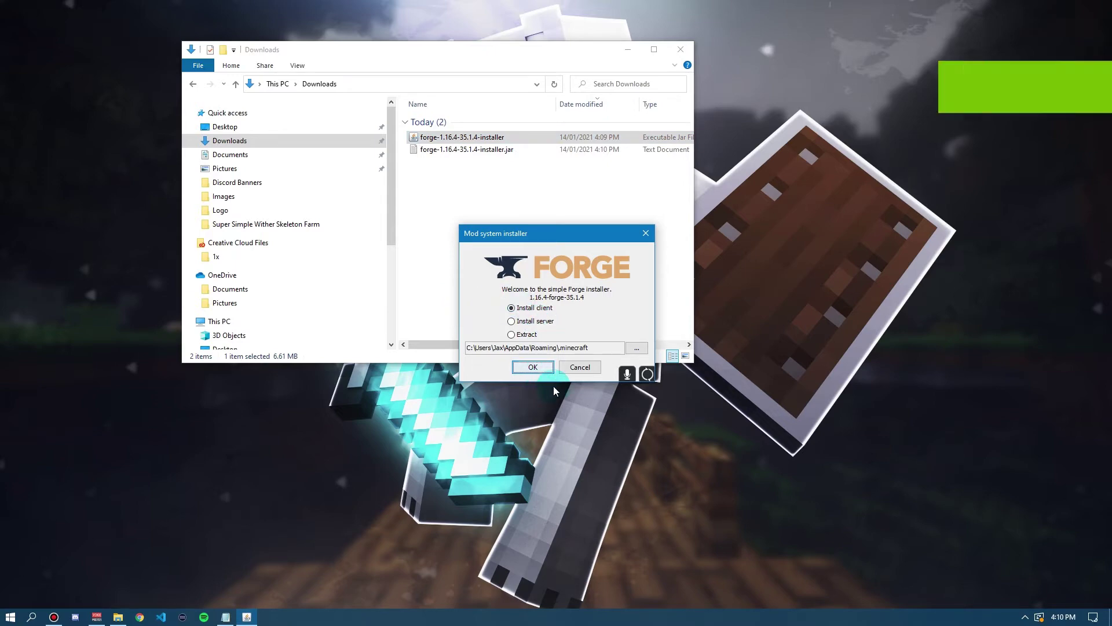
left_click(533, 366)
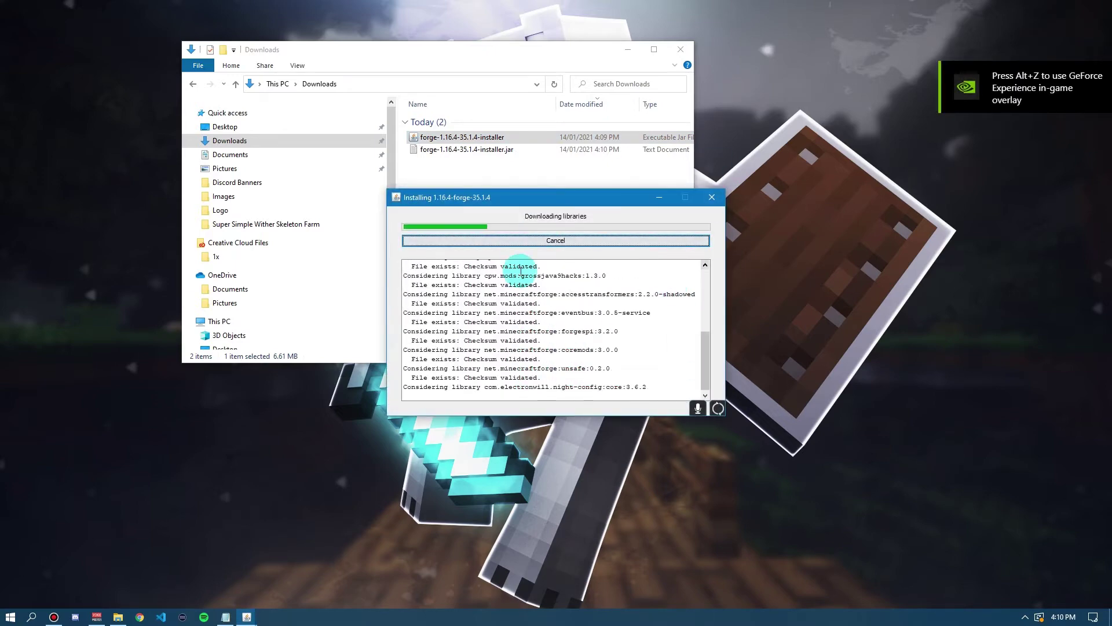
left_click(586, 241)
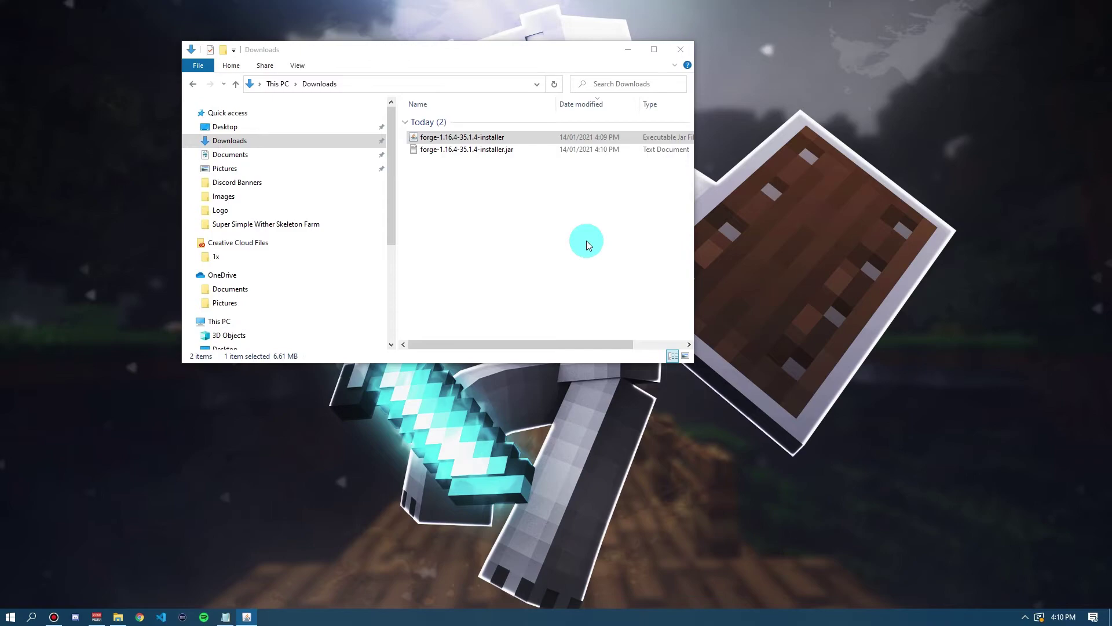
left_click(555, 323)
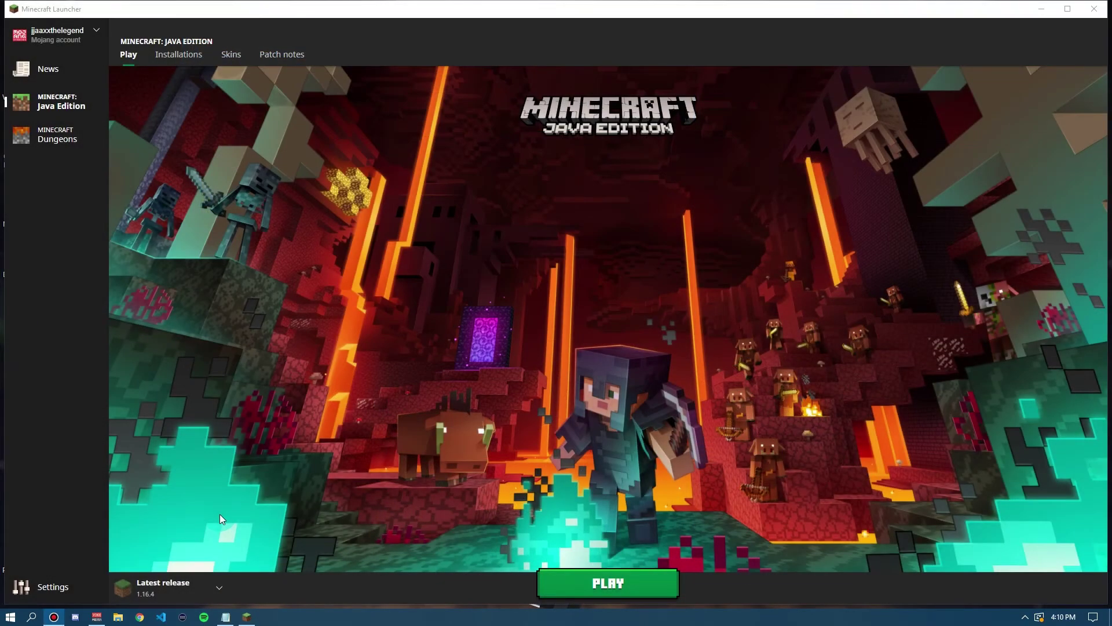
Set up a new installation in the Minecraft Launcher with version release 1.16.4-forge-35.1.4 and cancel it without creating it.
left_click(257, 4)
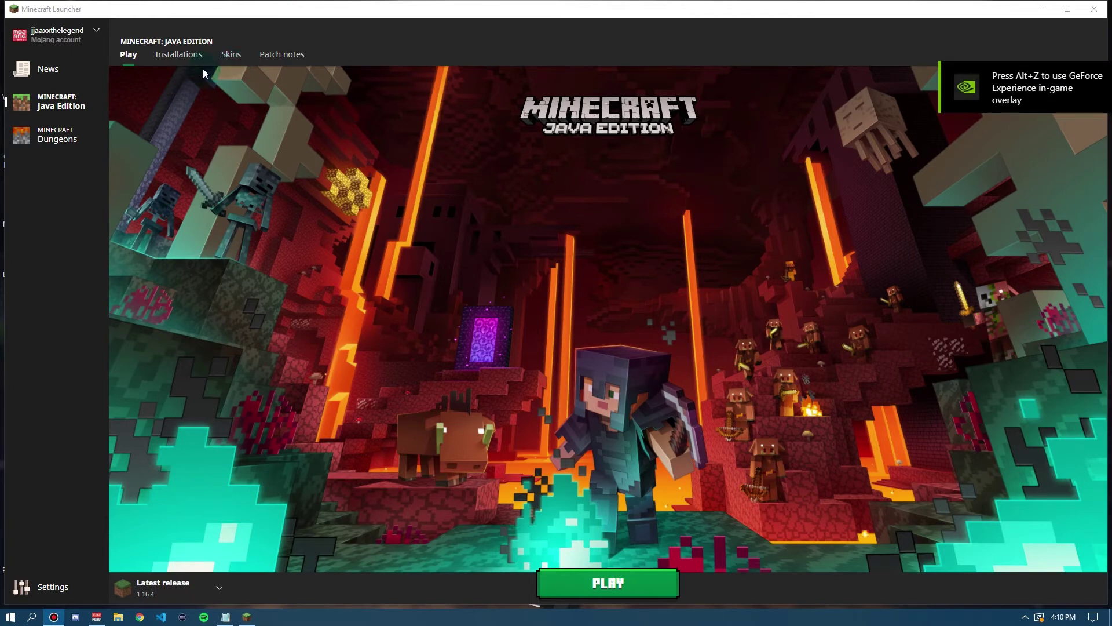
left_click(190, 58)
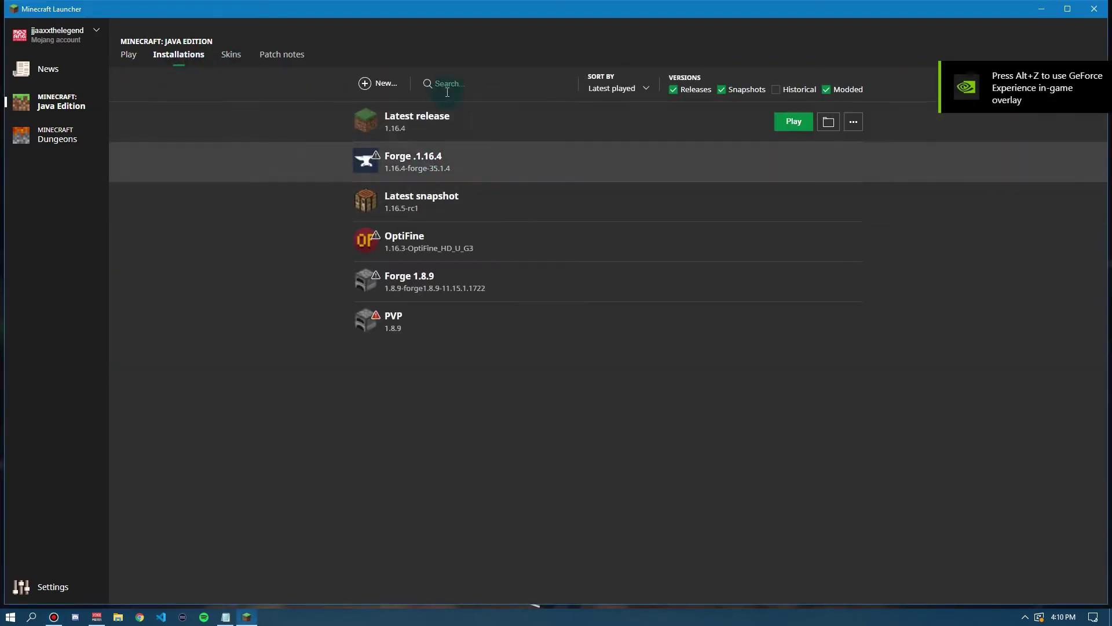
left_click(374, 85)
left_click(531, 181)
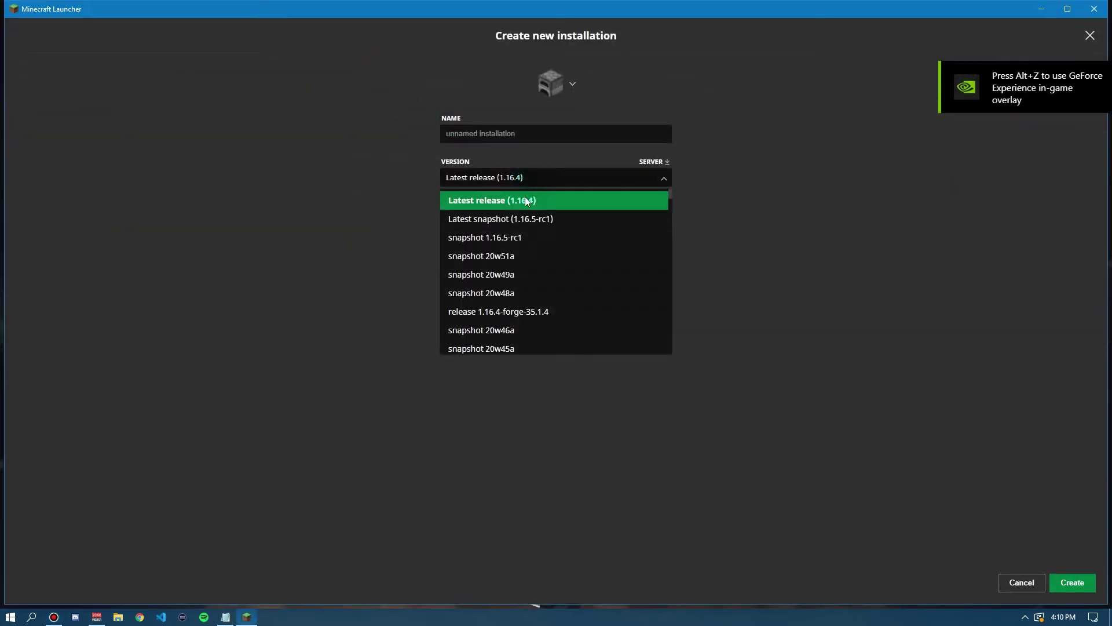
scroll(529, 249, "down", 1)
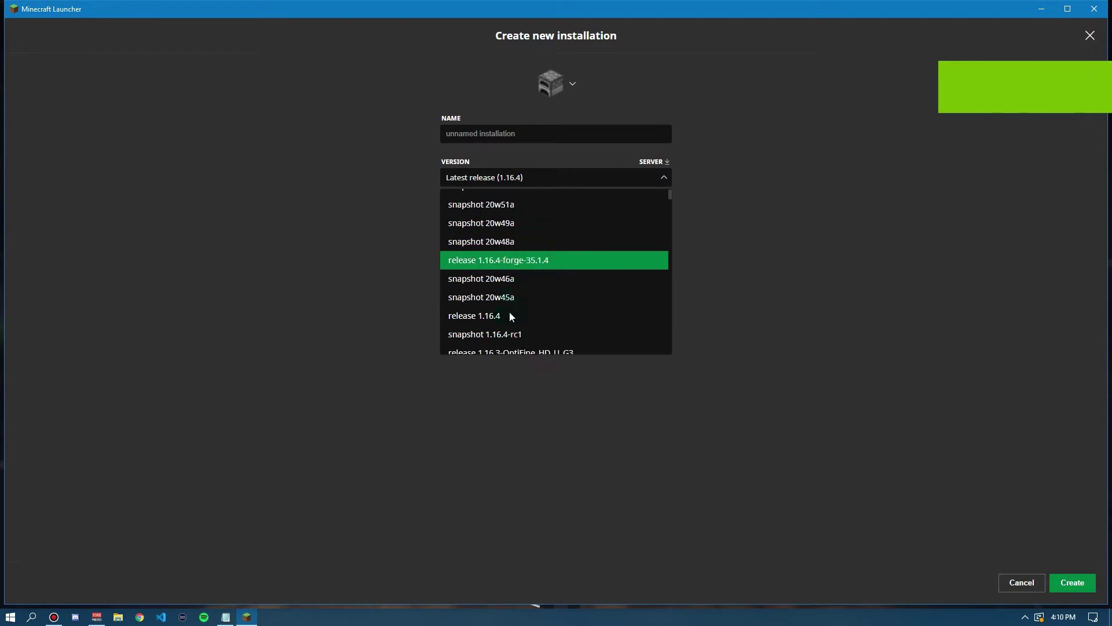
left_click(526, 257)
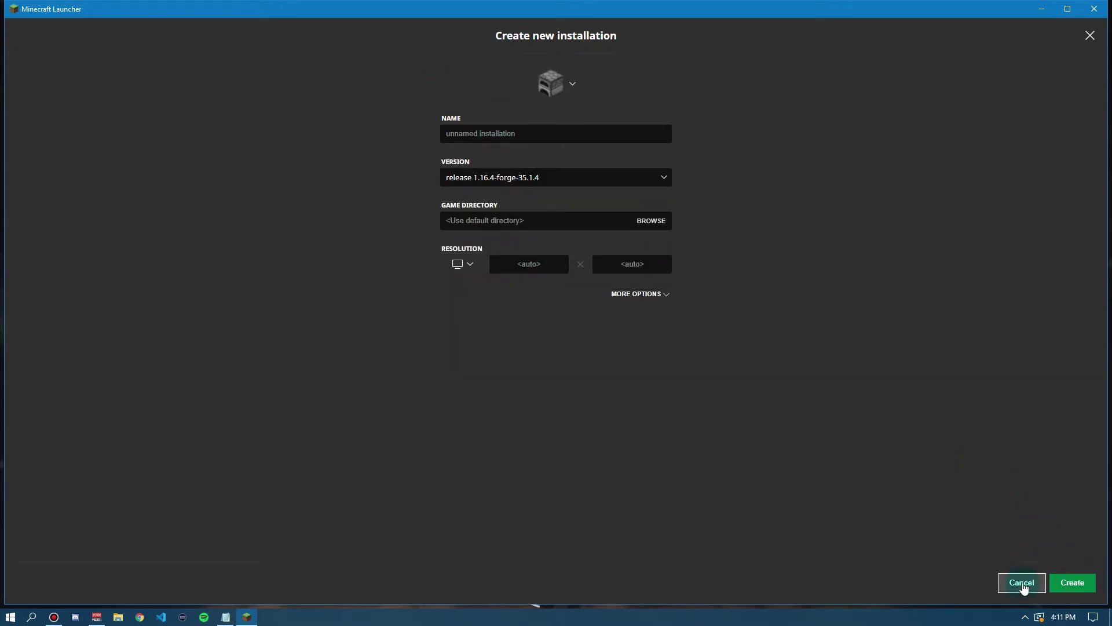
left_click(1023, 583)
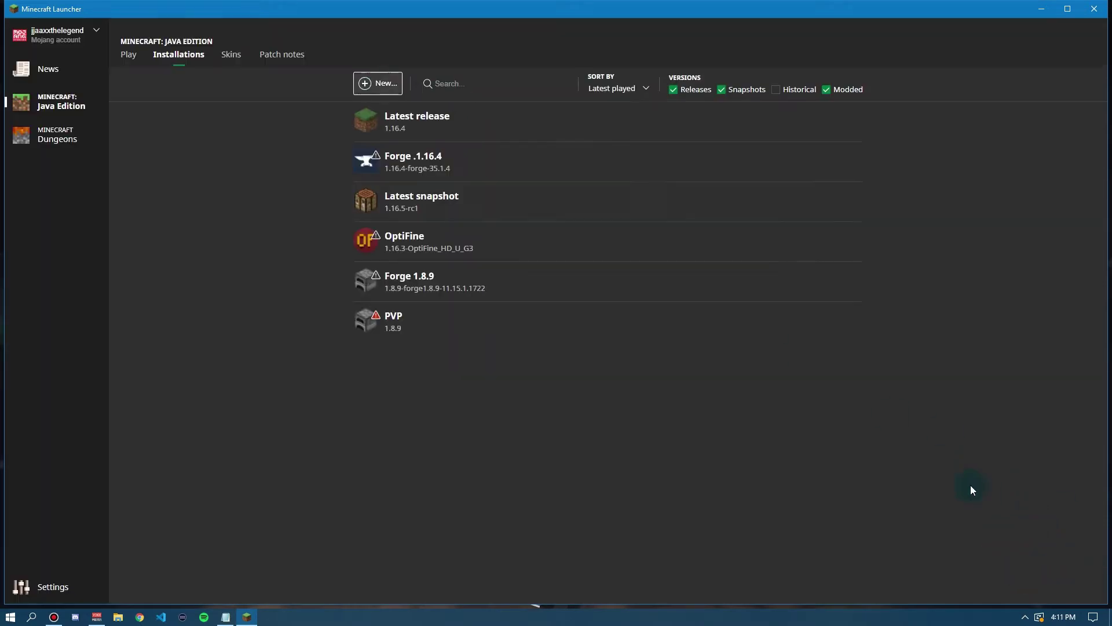
Select the Forge .1.16.4 installation for Minecraft: Java Edition and launch the game.
left_click(130, 56)
left_click(182, 586)
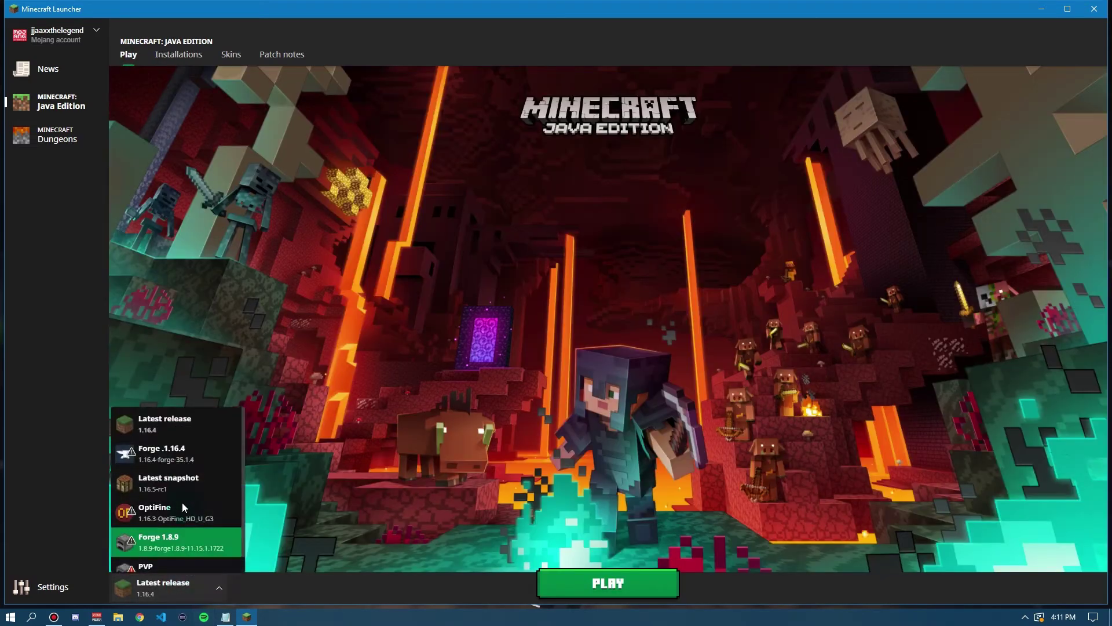
left_click(174, 458)
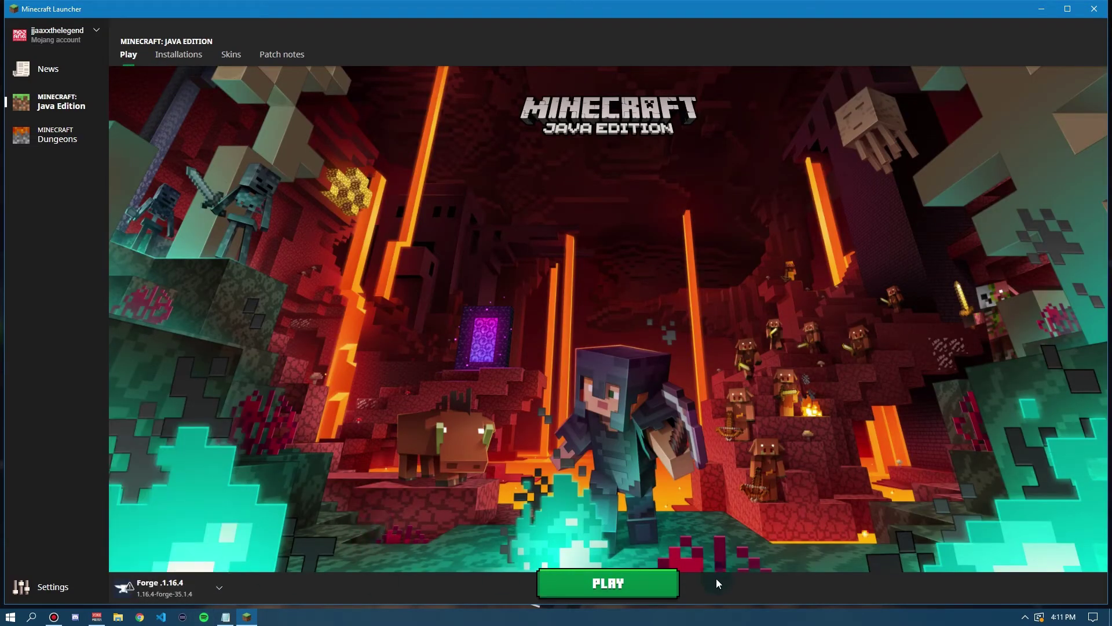
left_click(619, 585)
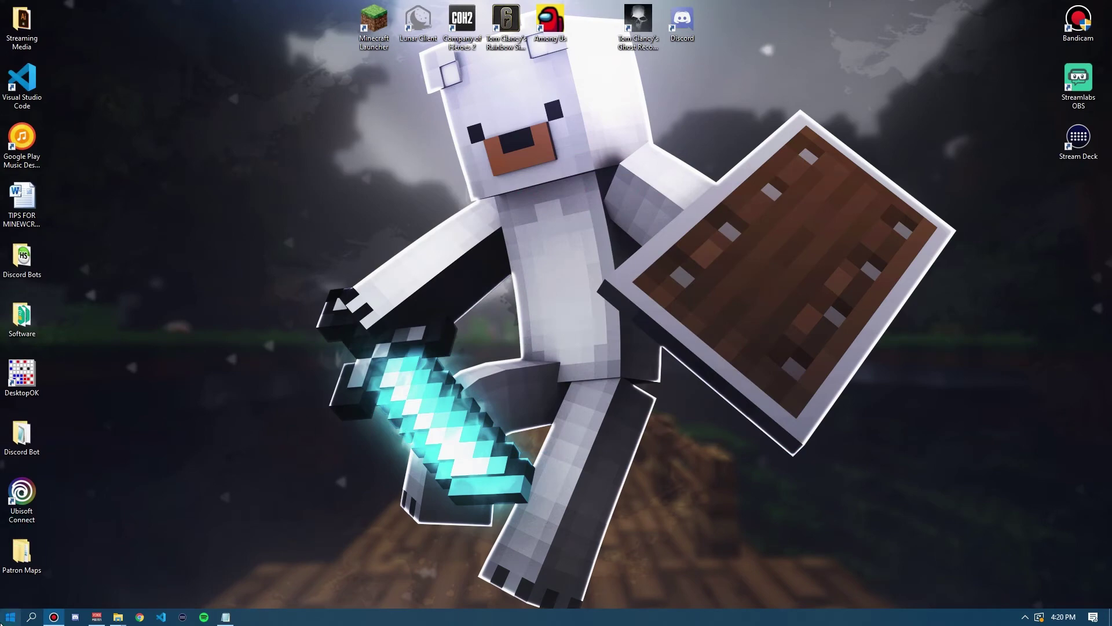
Open the Roaming folder through a Windows search for %appdata% and make its window taller.
left_click(11, 616)
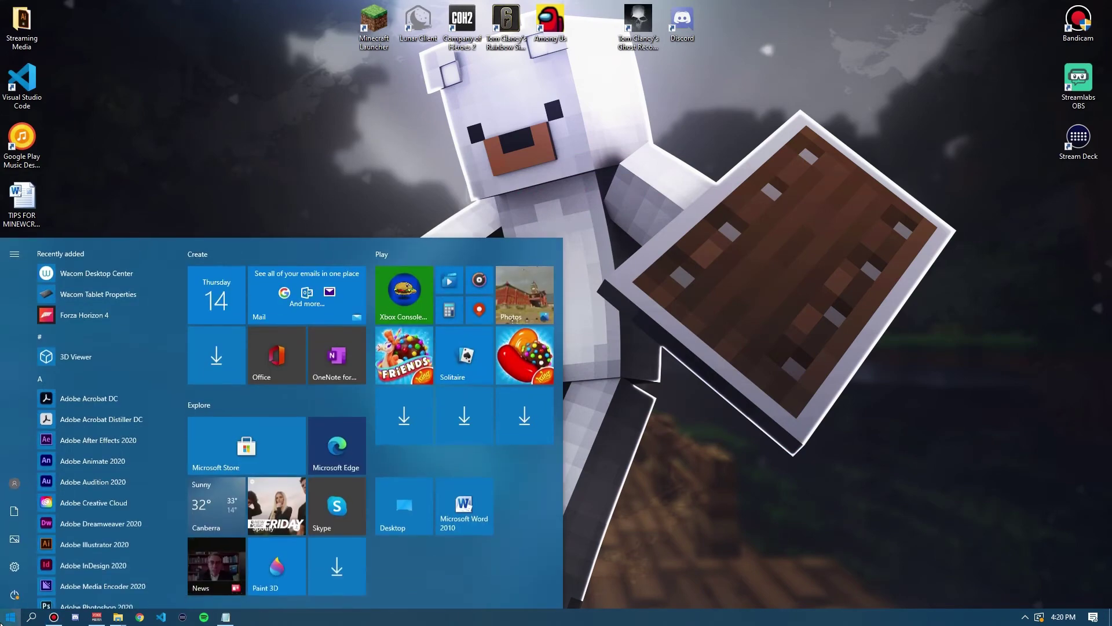
type("%appdata%")
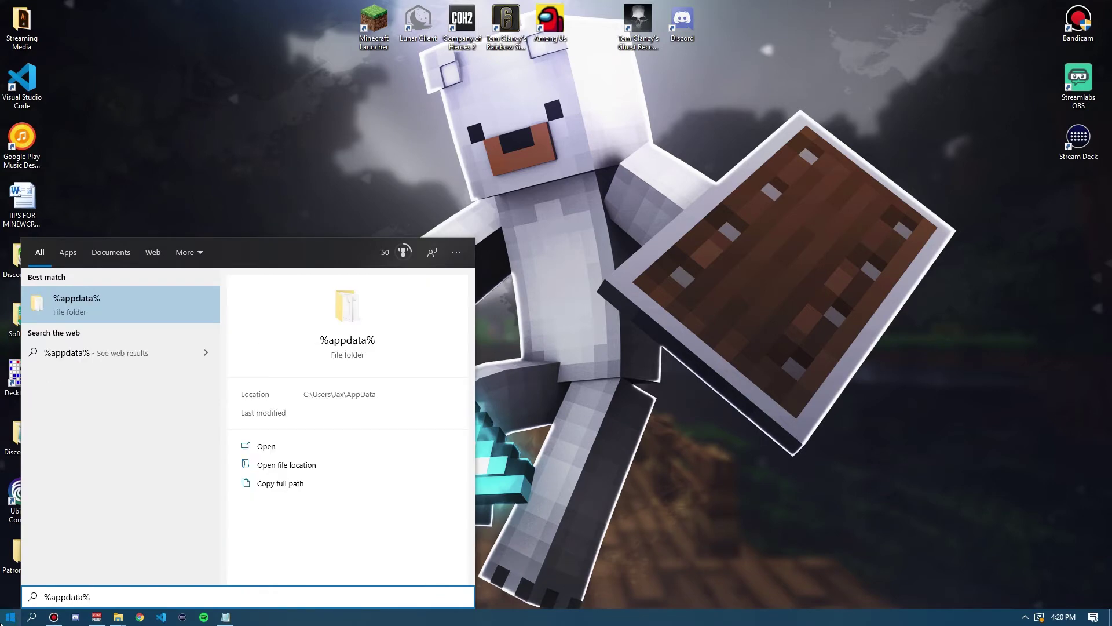
key("Return")
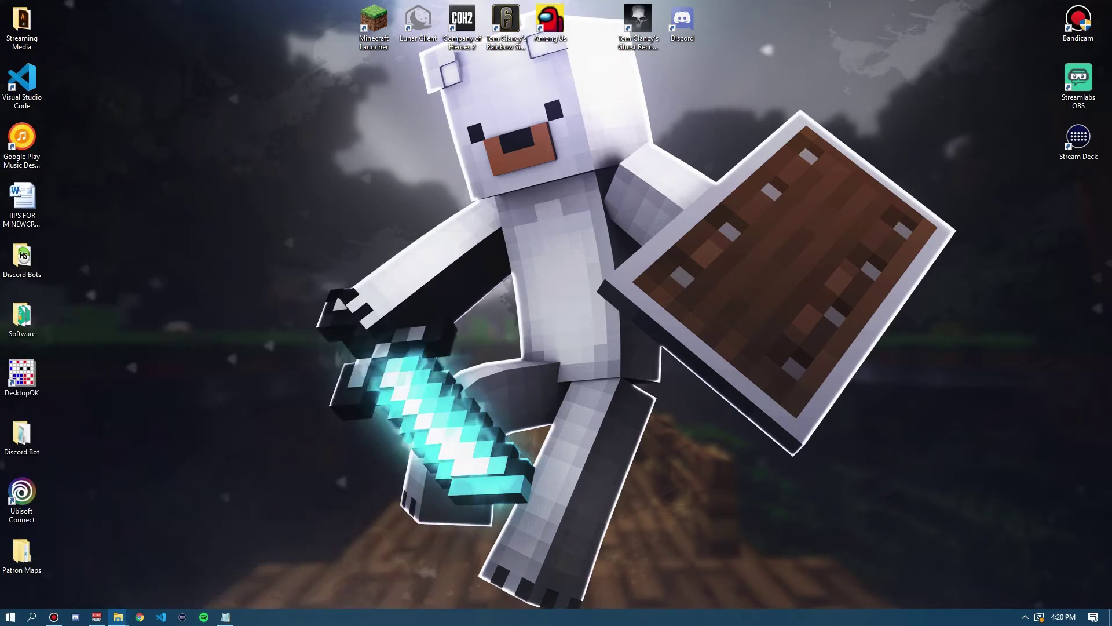
left_click_drag(640, 17, 492, 43)
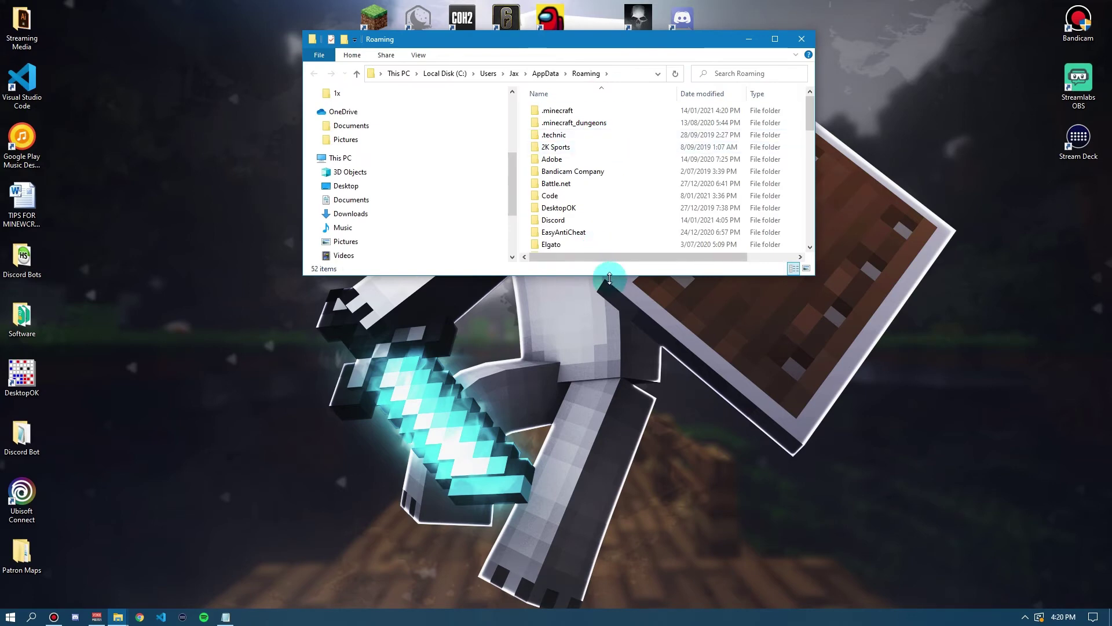
left_click_drag(613, 290, 614, 322)
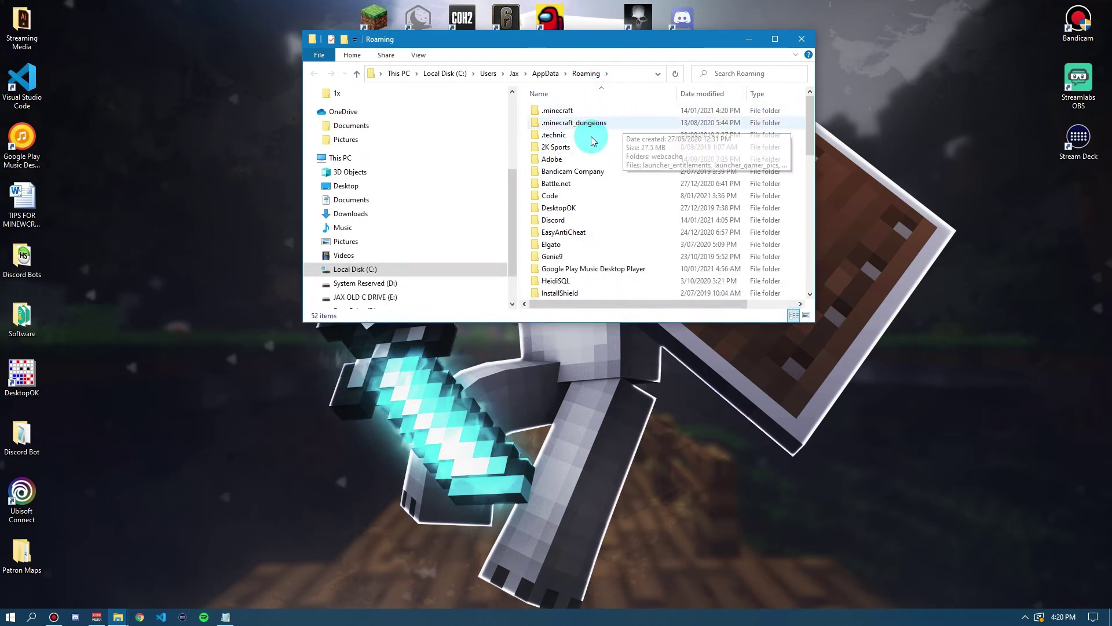
Open the mods folder inside .minecraft and move the worldedit-forge-mc1.16.3-7.2.1-dist file into it.
double_click(572, 111)
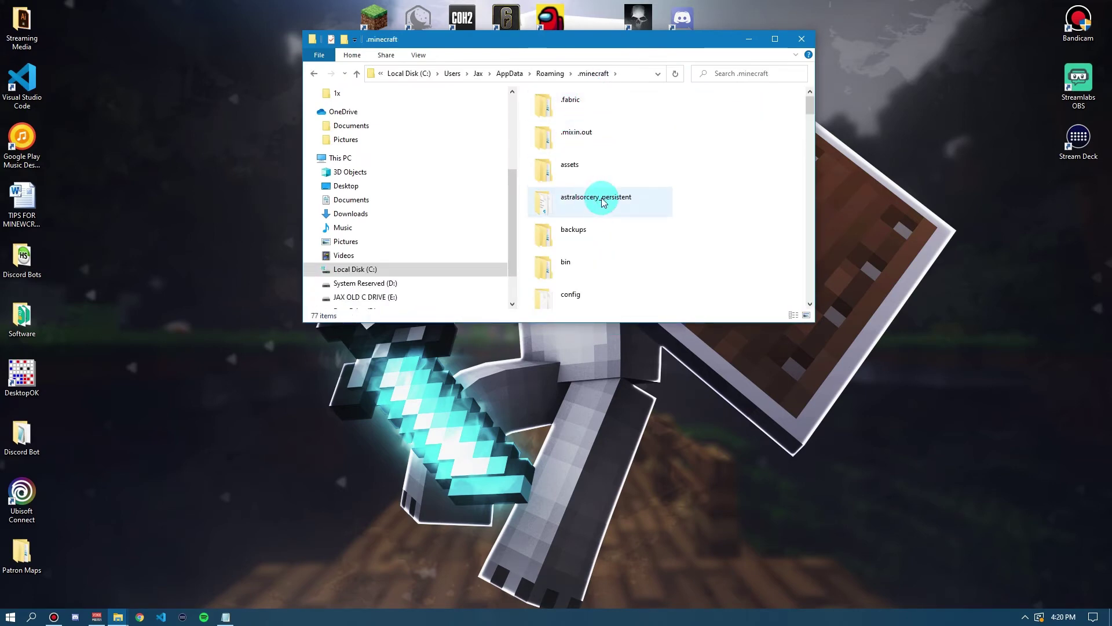
scroll(610, 249, "down", 5)
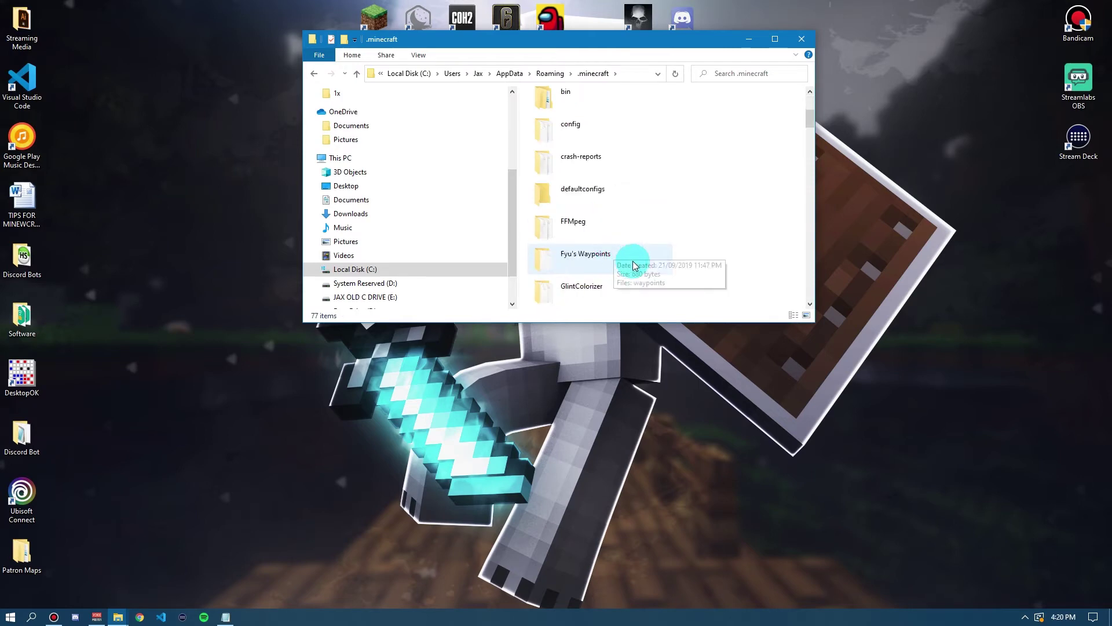
scroll(602, 228, "down", 3)
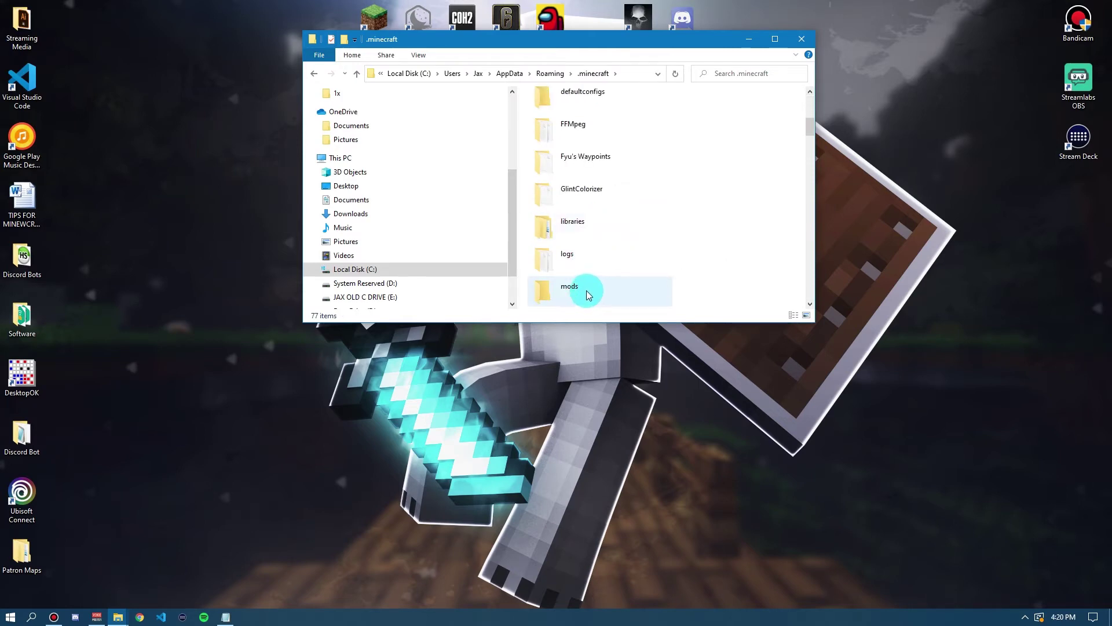
double_click(586, 290)
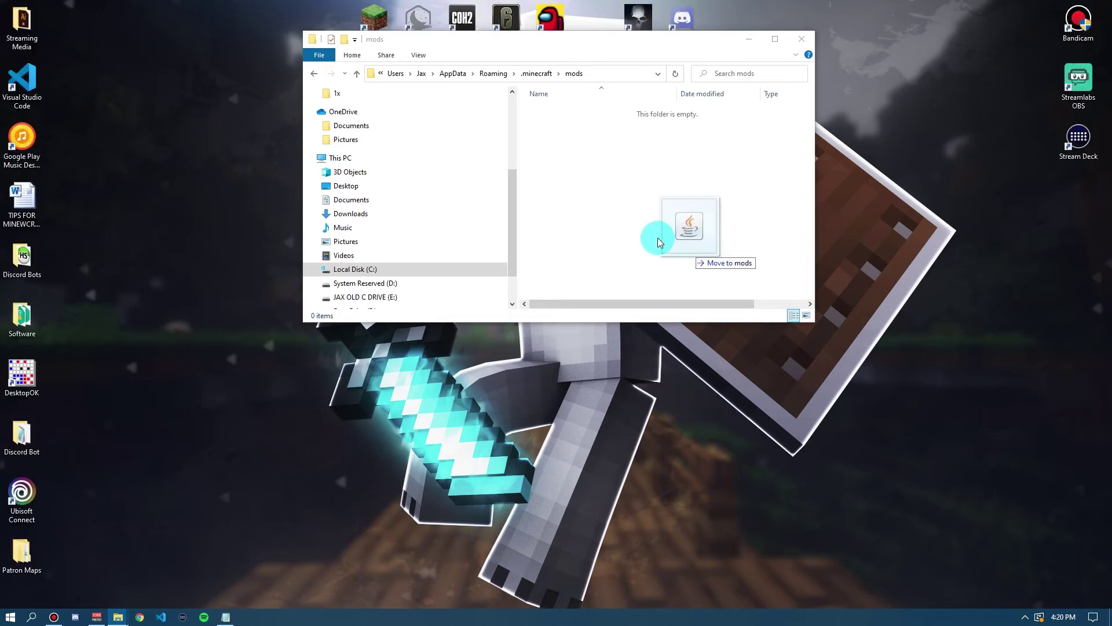
left_click_drag(661, 231, 599, 223)
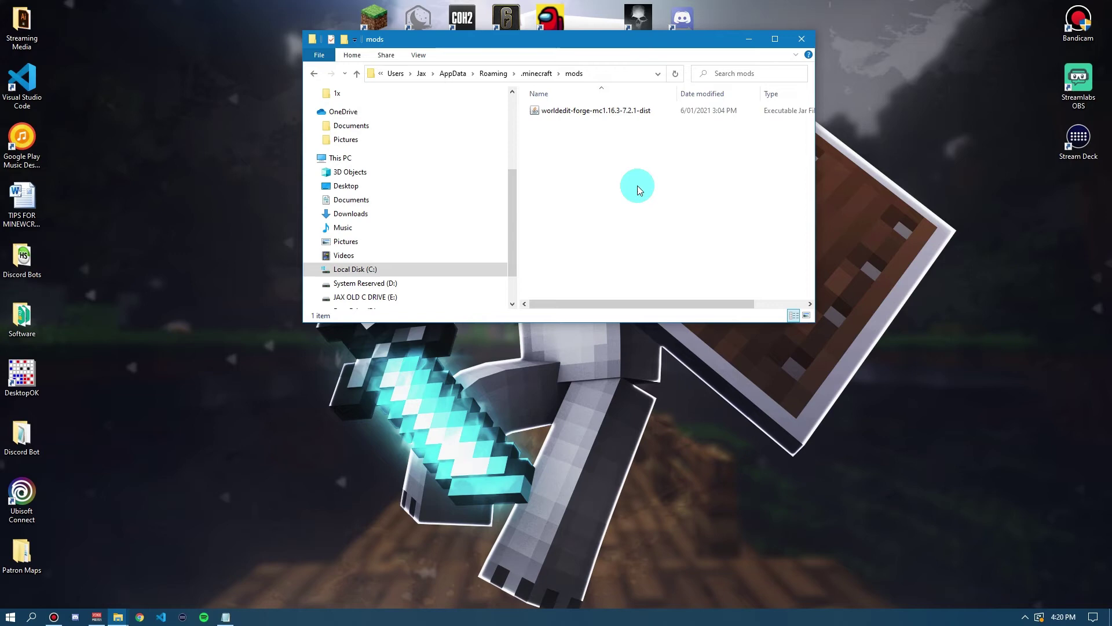
Take the worldedit-forge-mc1.16.3-7.2.1-dist file out of the mods folder and move it back in.
left_click(617, 115)
key("Delete")
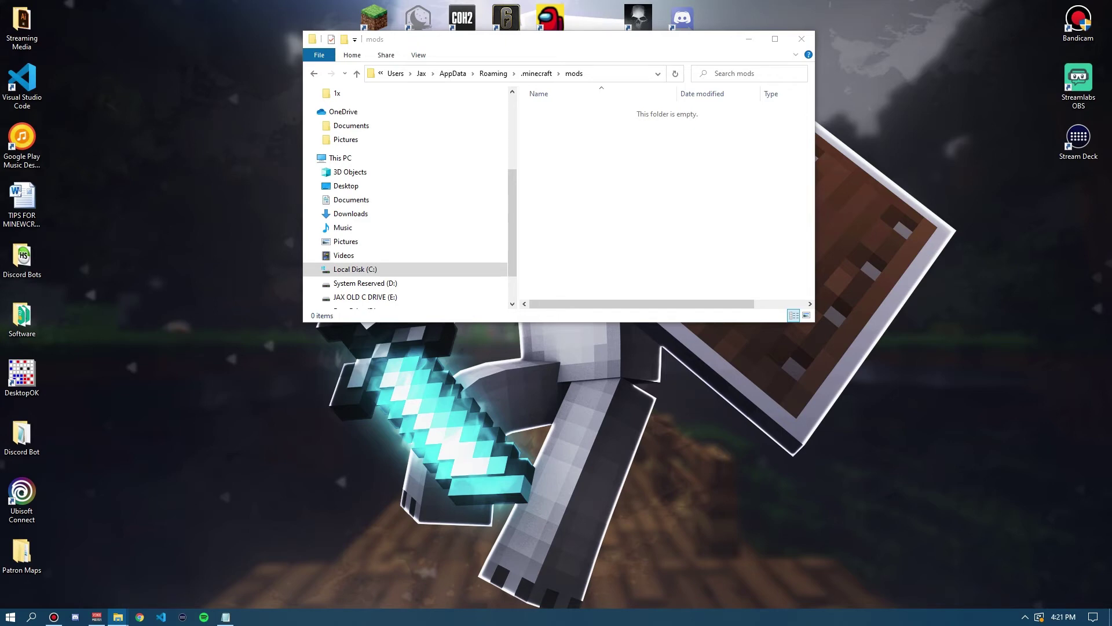
left_click_drag(945, 319, 676, 228)
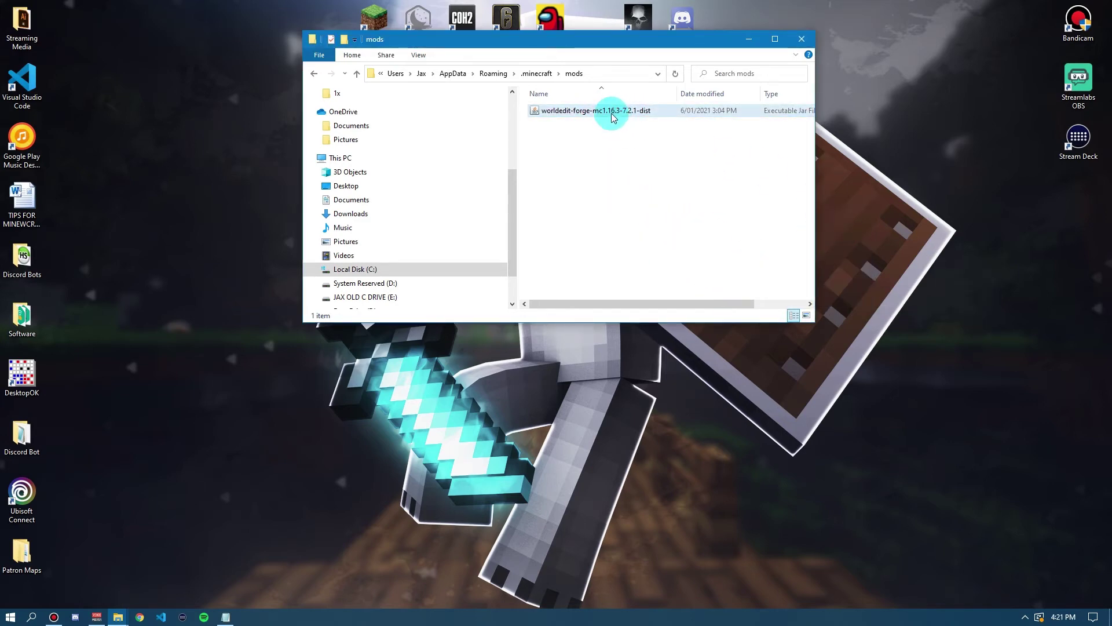
double_click(587, 111)
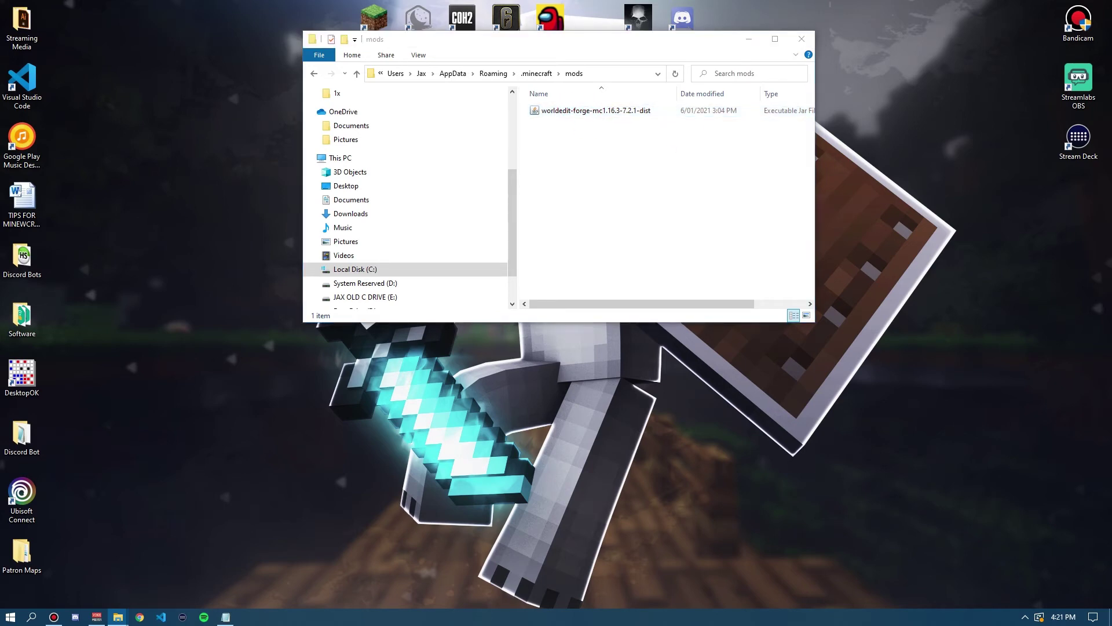
Add the Schematica-1.8-1.7.7.140-universal file to the mods folder and remove it again.
left_click_drag(945, 319, 658, 223)
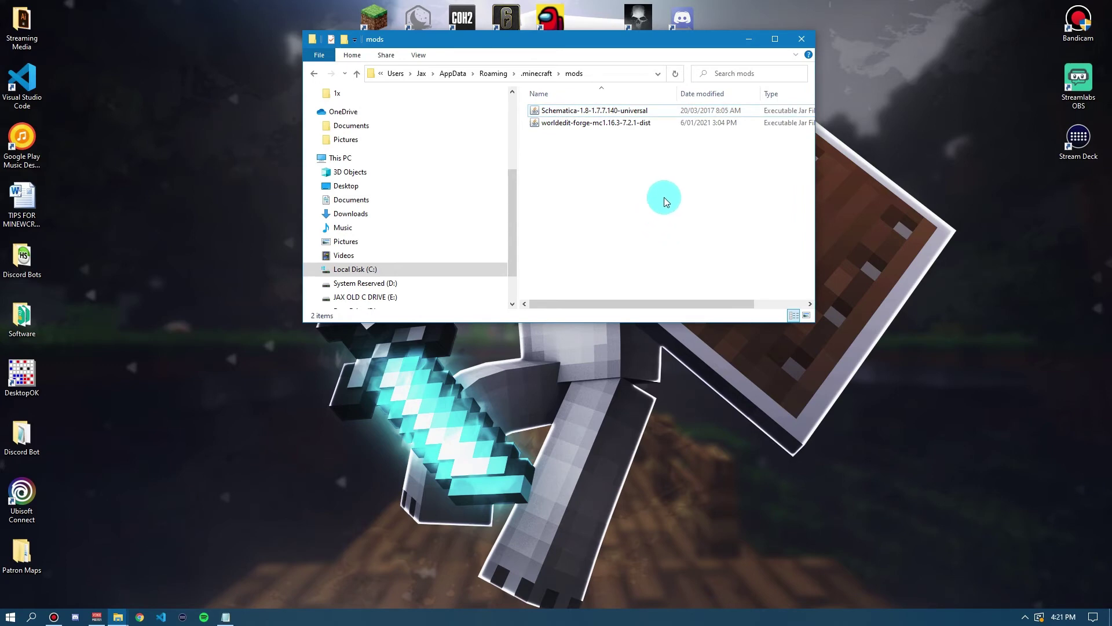
left_click(628, 111)
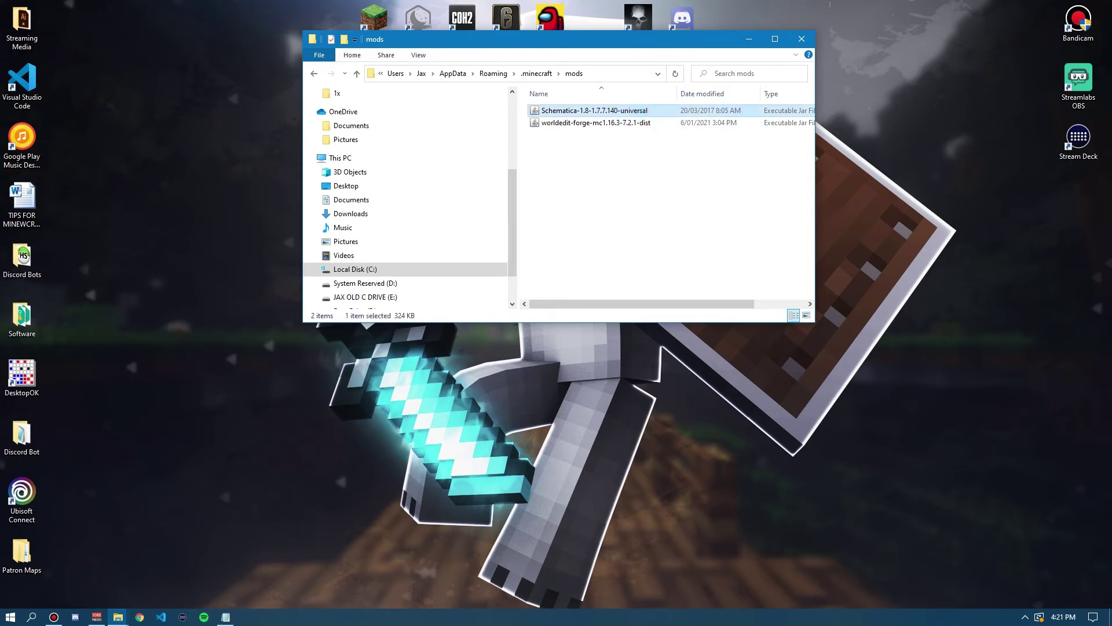
key("Delete")
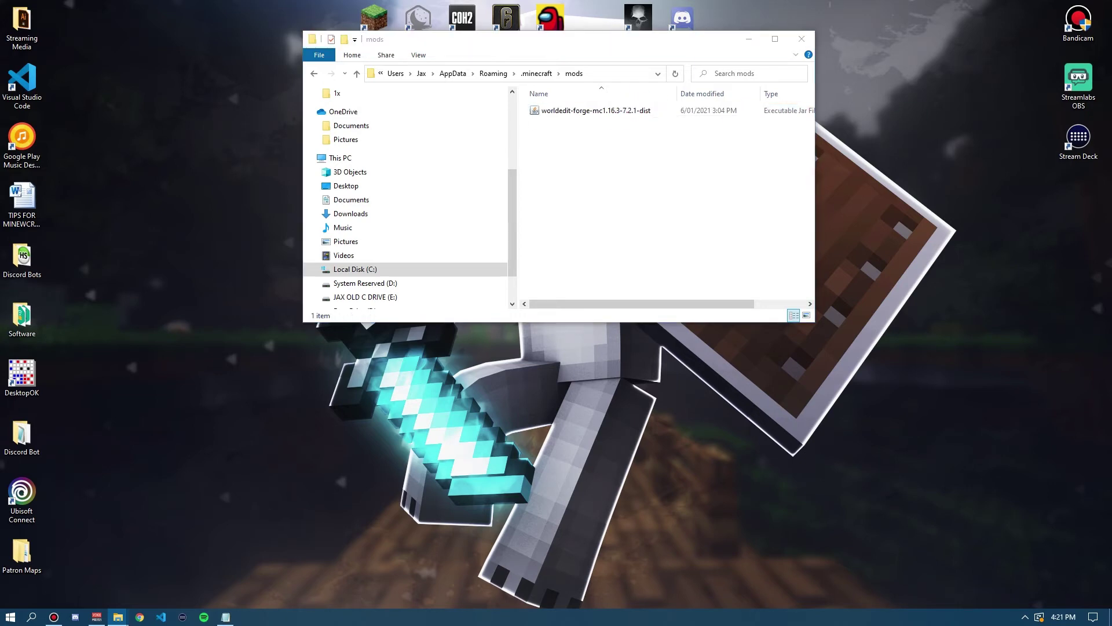
Remove the worldedit-forge file and move the sorted mod folders, such as 1.8 mods, 1.15, 1.16.4 and PVP Mod, into the mods folder.
left_click(620, 111)
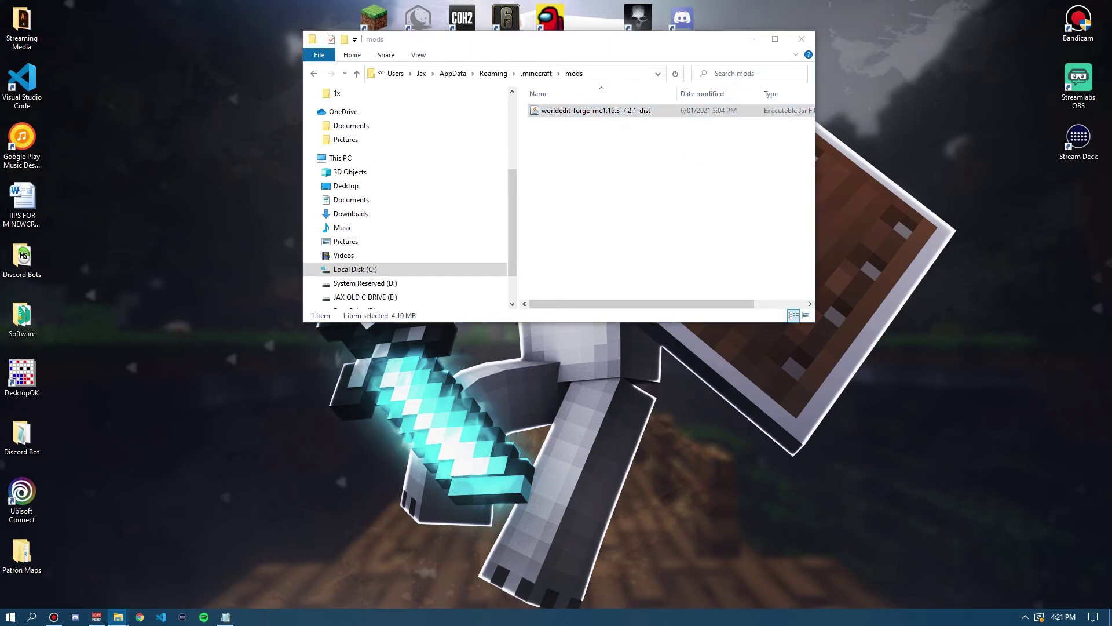
key("Delete")
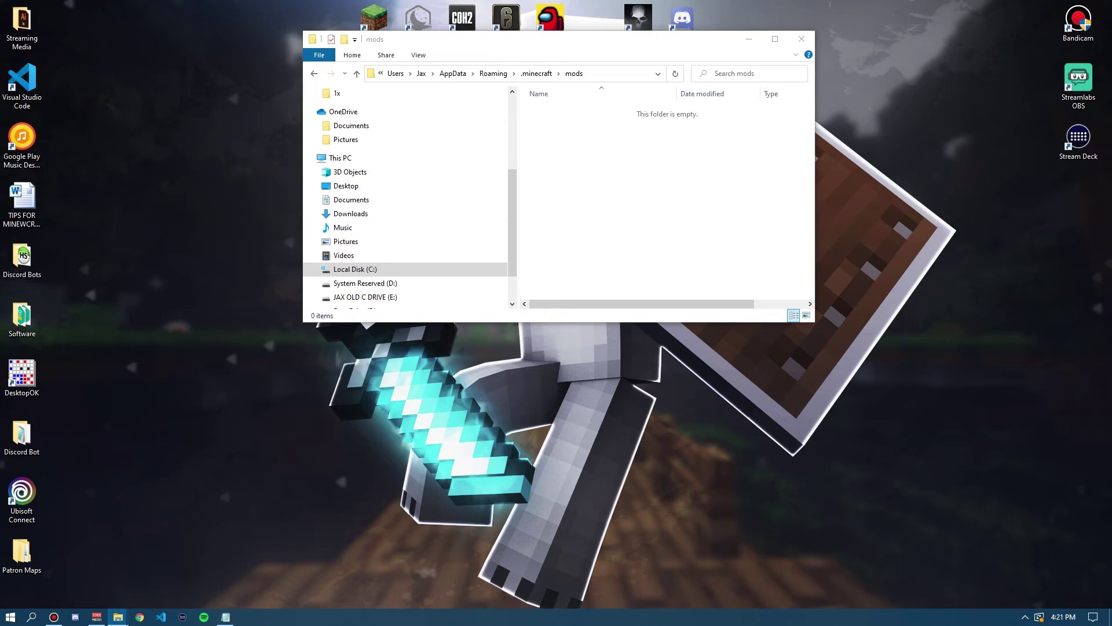
left_click_drag(1111, 239, 690, 235)
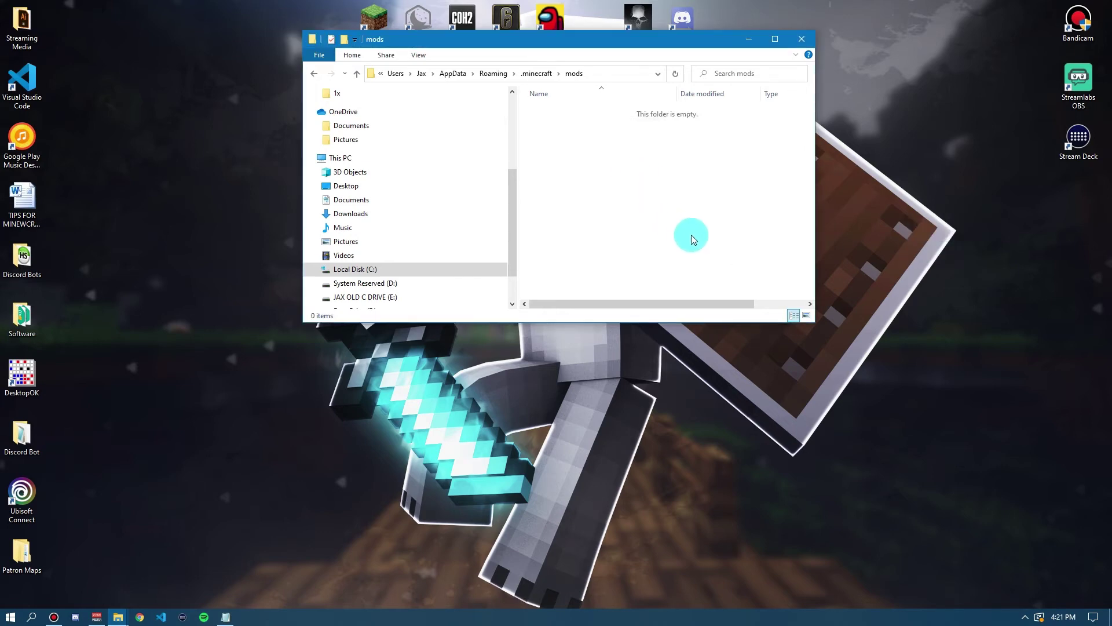
left_click(620, 238)
Look through the PVP Mod, 1.15 and 1.12 Mods subfolders, and return to the .minecraft folder.
double_click(606, 198)
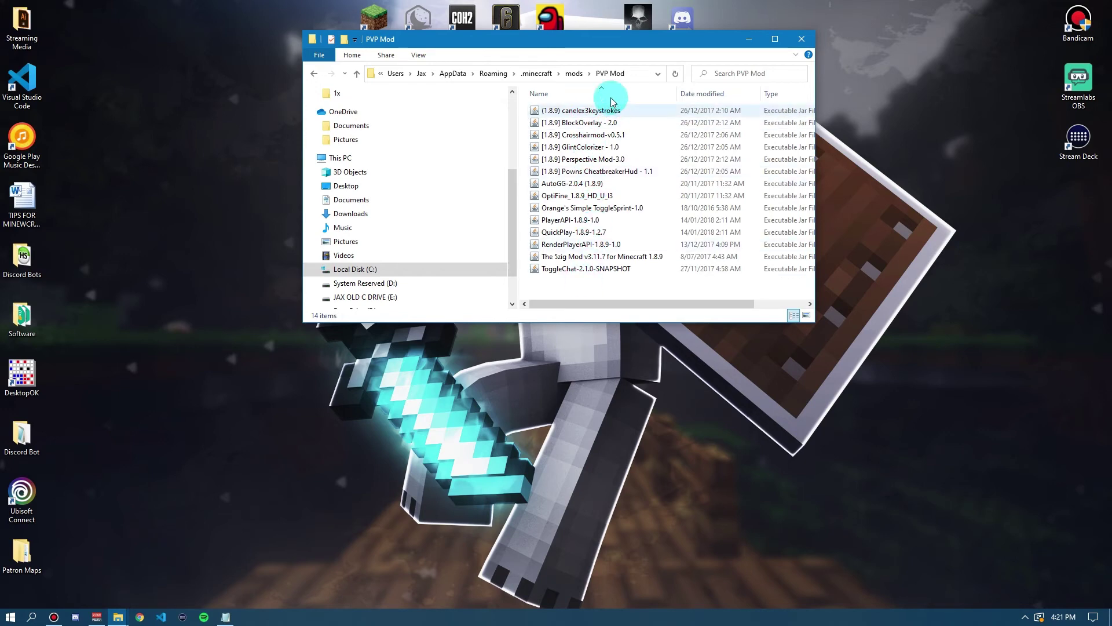
left_click(573, 73)
double_click(569, 147)
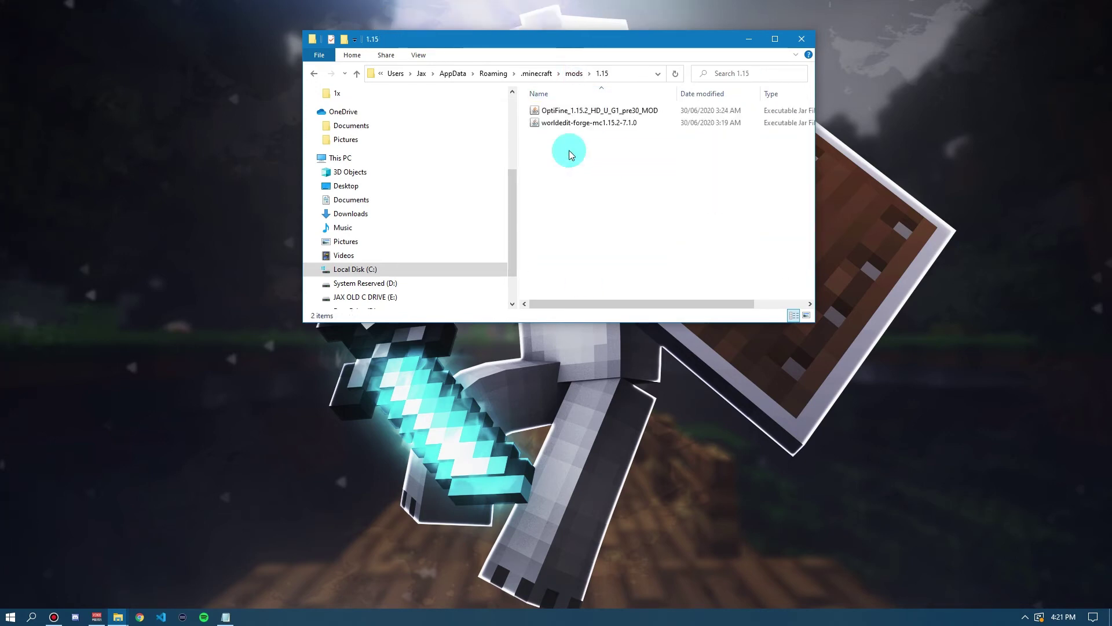
left_click(573, 73)
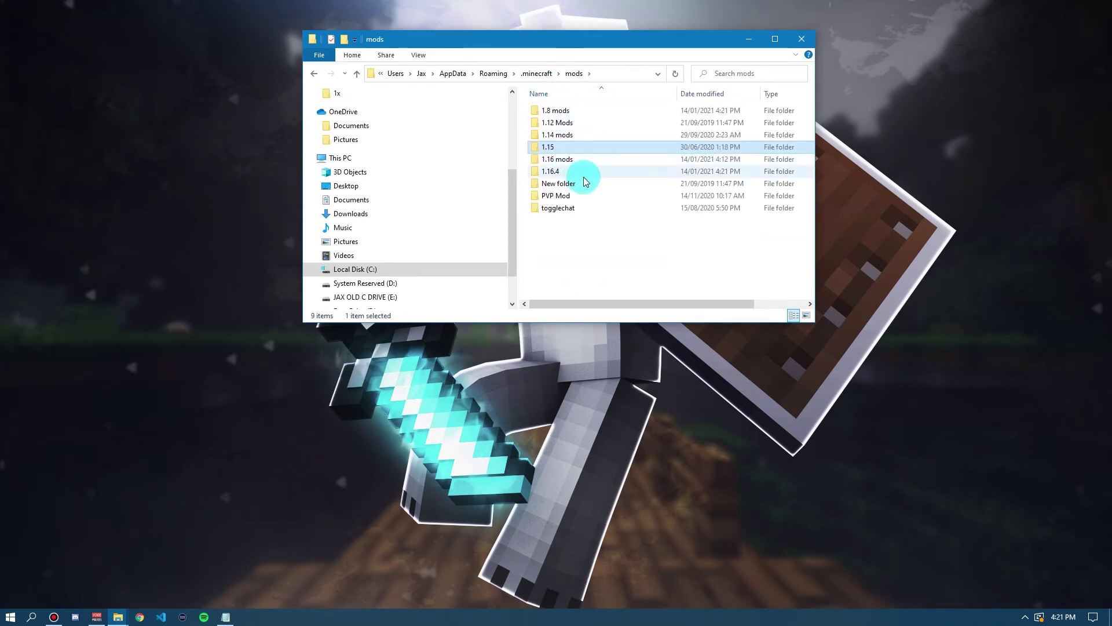
double_click(564, 123)
left_click(541, 74)
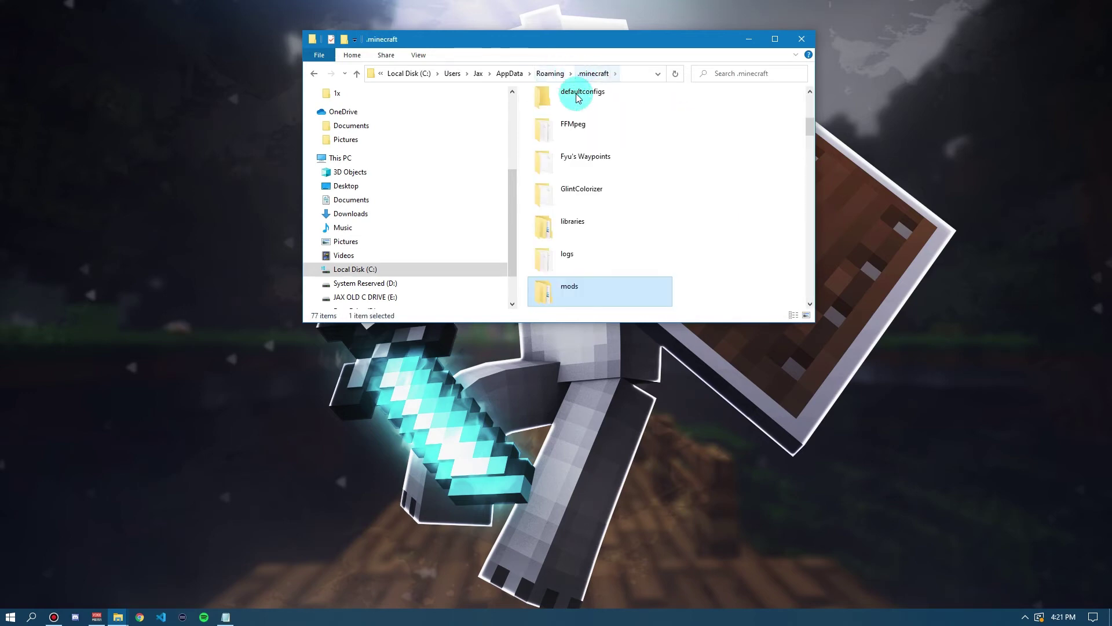
Move all the 1.8.9 mod files from the PVP Mod subfolder up into the mods folder.
double_click(592, 287)
double_click(576, 191)
left_click_drag(701, 284, 562, 113)
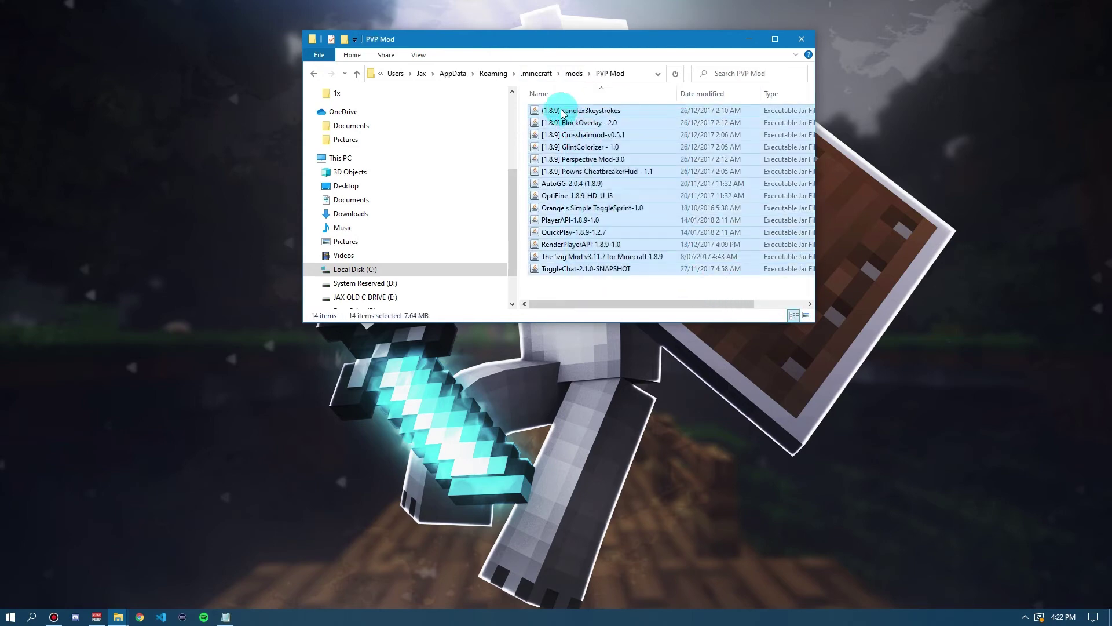
left_click(574, 73)
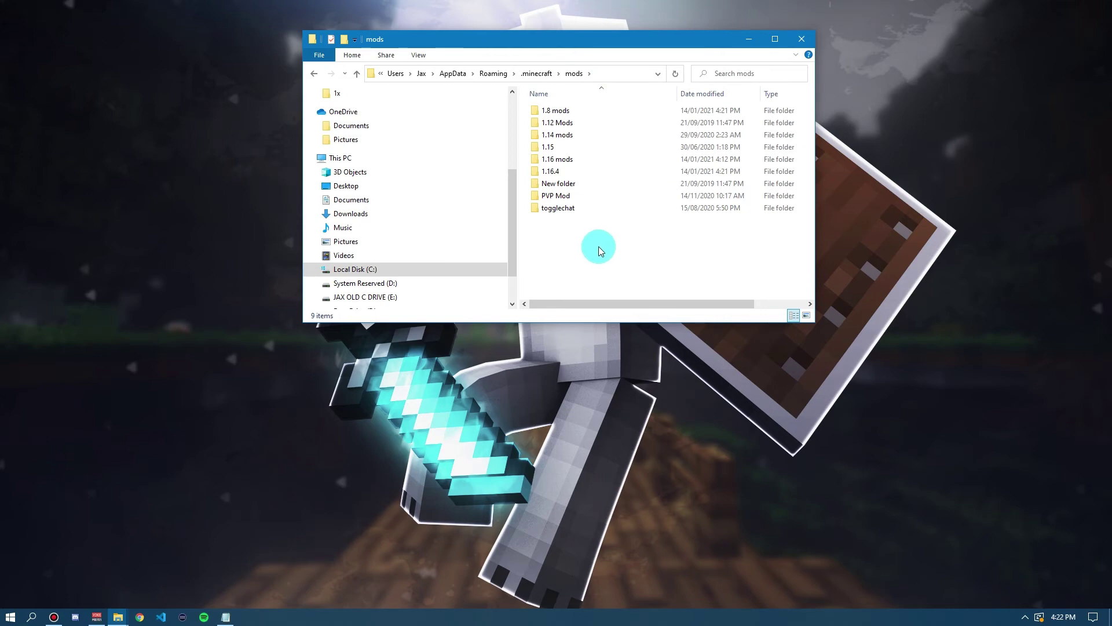
key("ctrl+v")
left_click(665, 206)
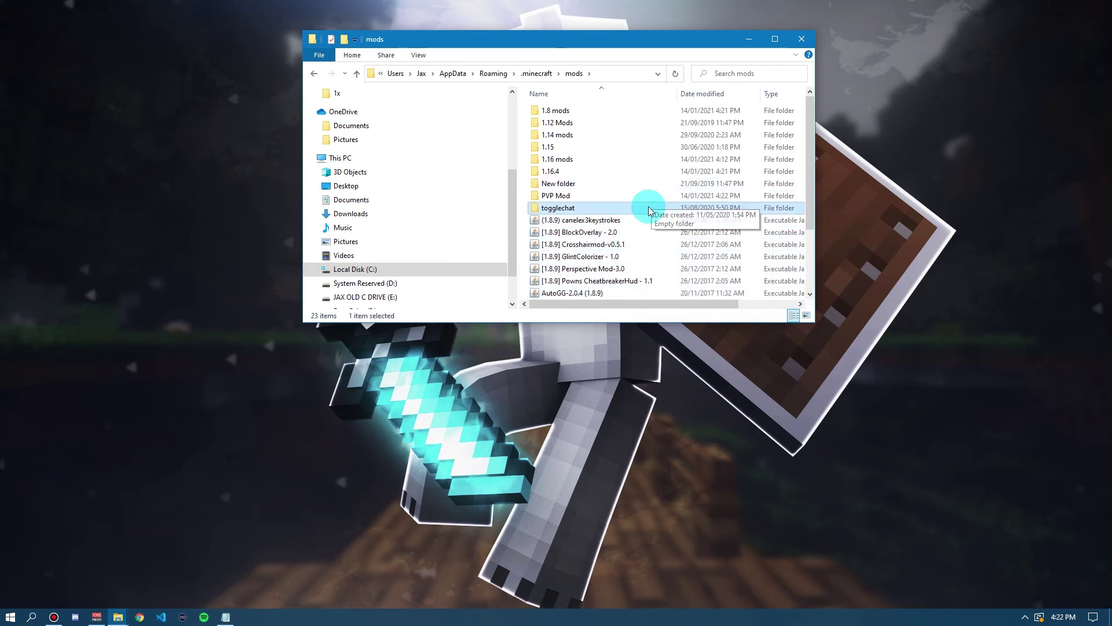
Select all the loose 1.8.9 mod files in the mods folder and move them back into PVP Mod.
scroll(642, 259, "down", 3)
left_click(624, 294)
scroll(637, 278, "up", 3)
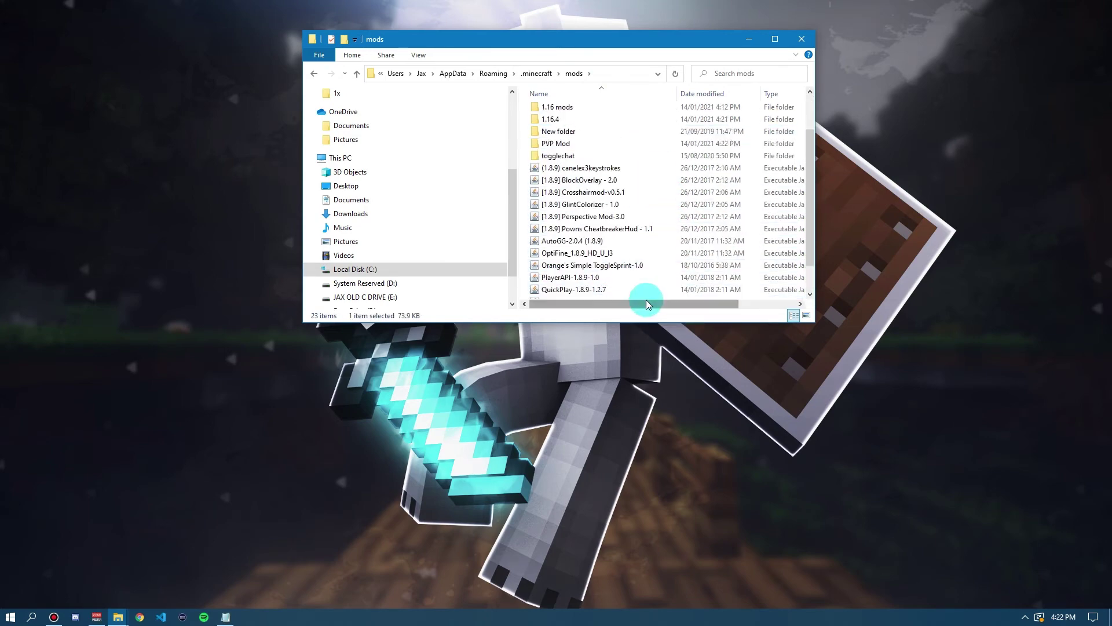
left_click(571, 225, "shift")
left_click_drag(571, 225, 588, 199)
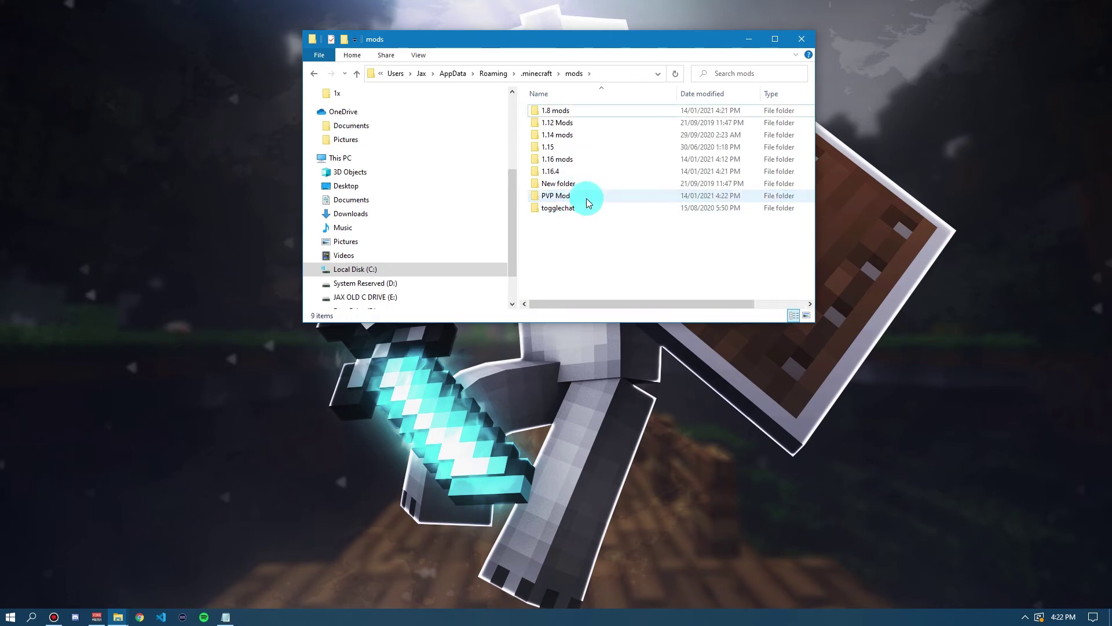
Move BBOutlineReloaded-2.4-1.16.3-forge and worldedit-forge-mc1.16.3-7.2.1-dist from the 1.16.4 subfolder into the mods folder.
double_click(550, 171)
left_click_drag(699, 227, 543, 98)
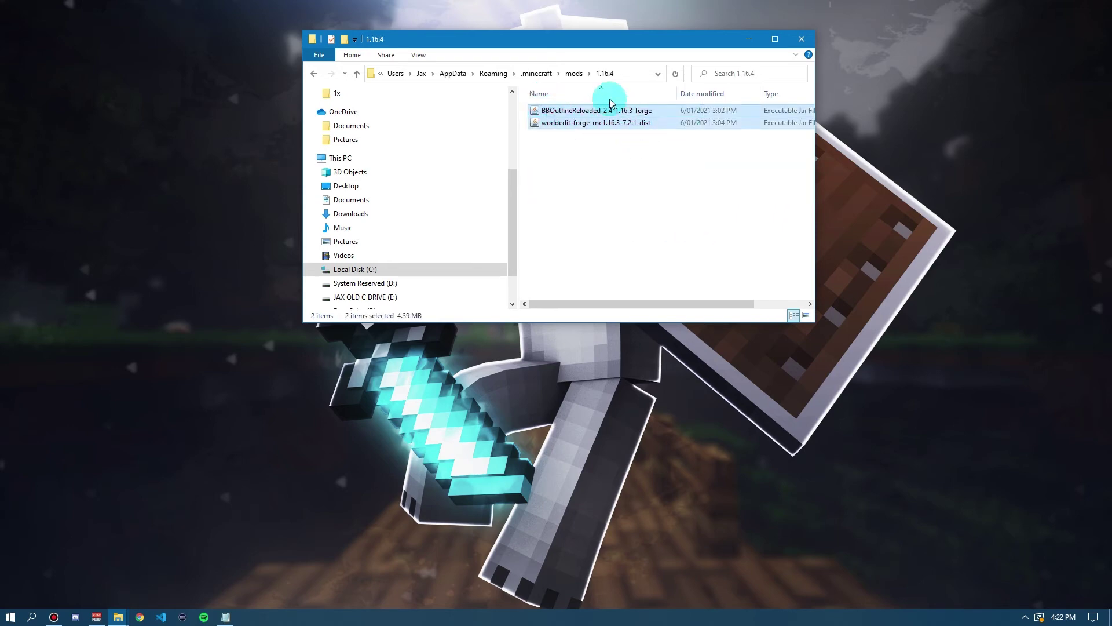
left_click(574, 73)
left_click(625, 240)
key("ctrl+v")
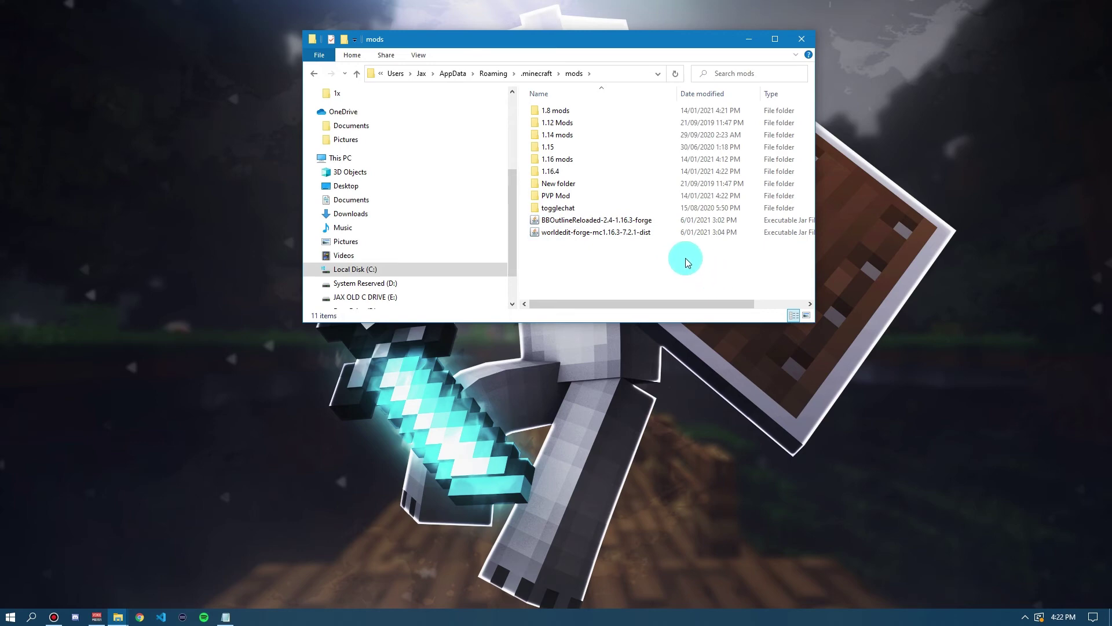
left_click(882, 173)
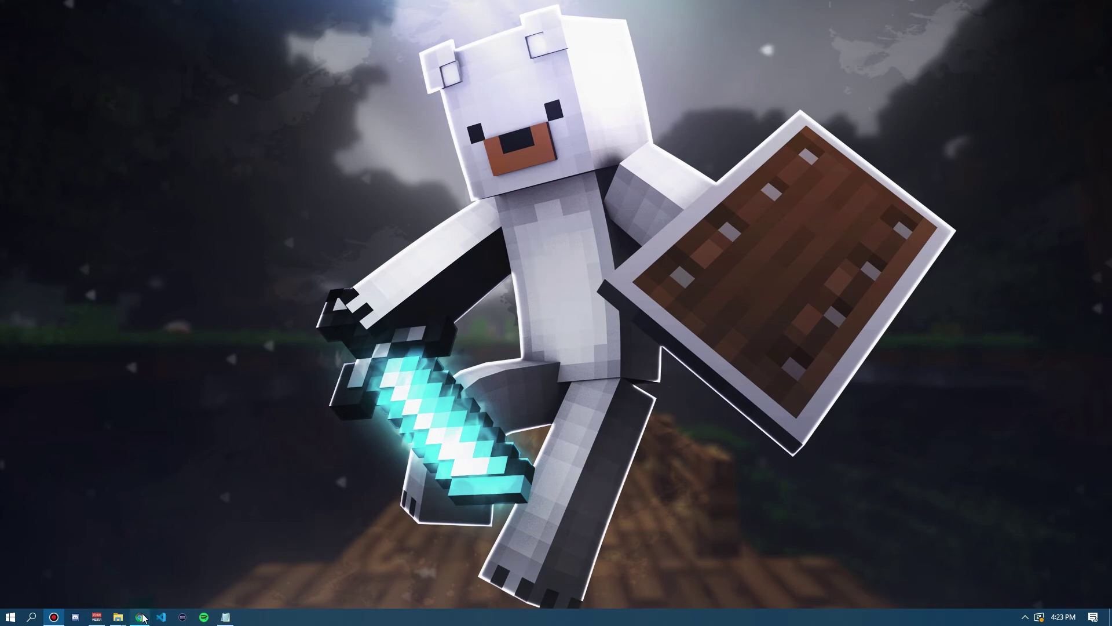
Switch to CurseForge in Chrome, open the Minecraft modpacks and show the Combat / PvP category.
mouse_move(143, 618)
left_click(149, 574)
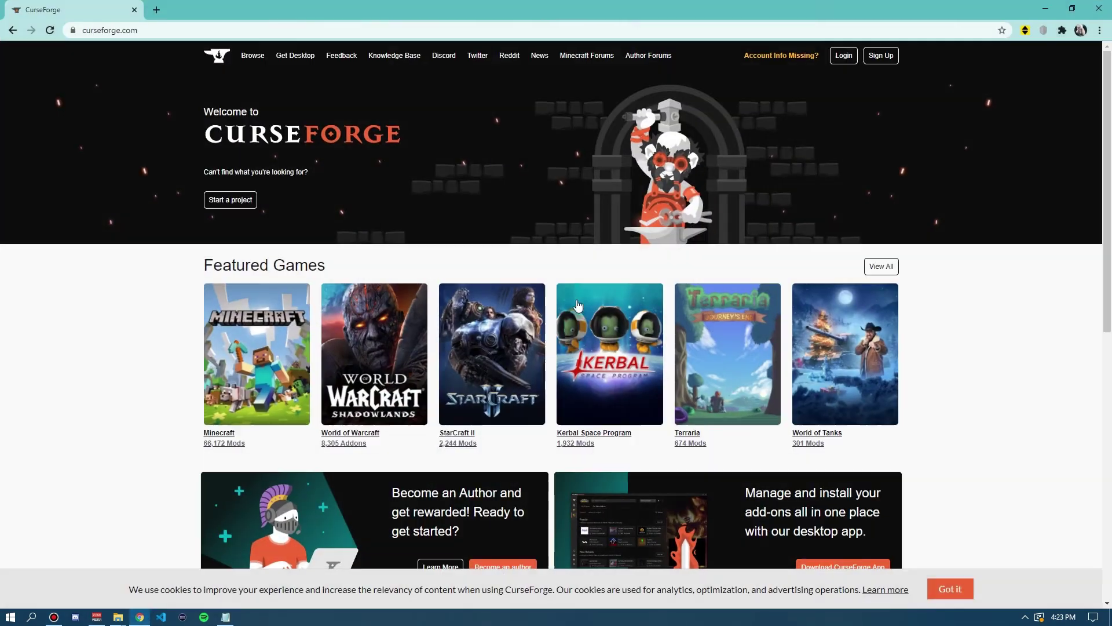
left_click(261, 346)
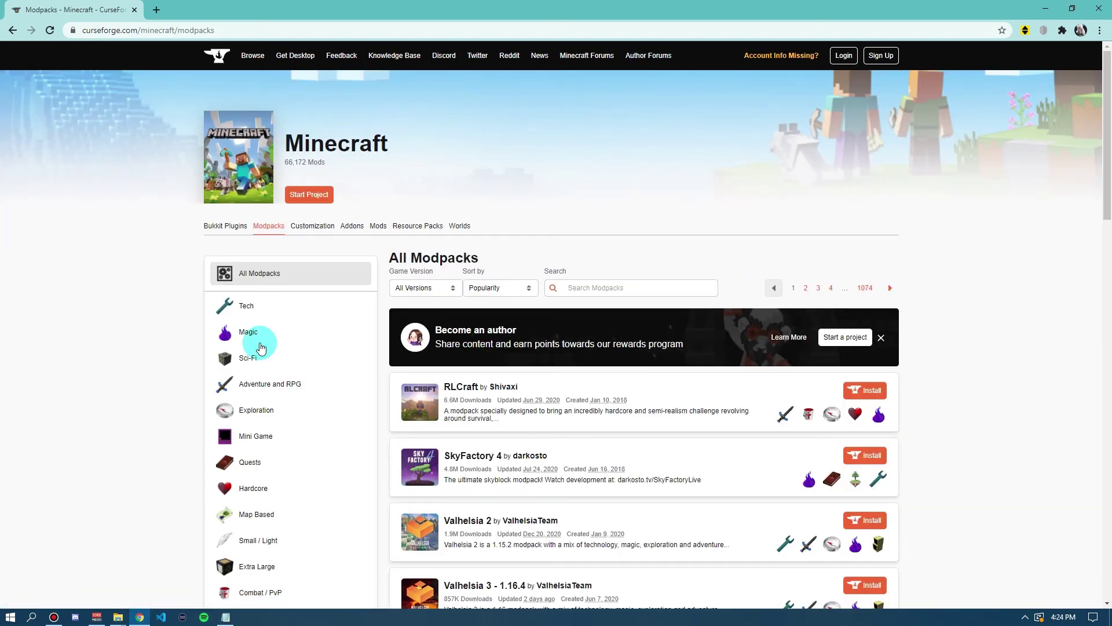
scroll(258, 462, "down", 3)
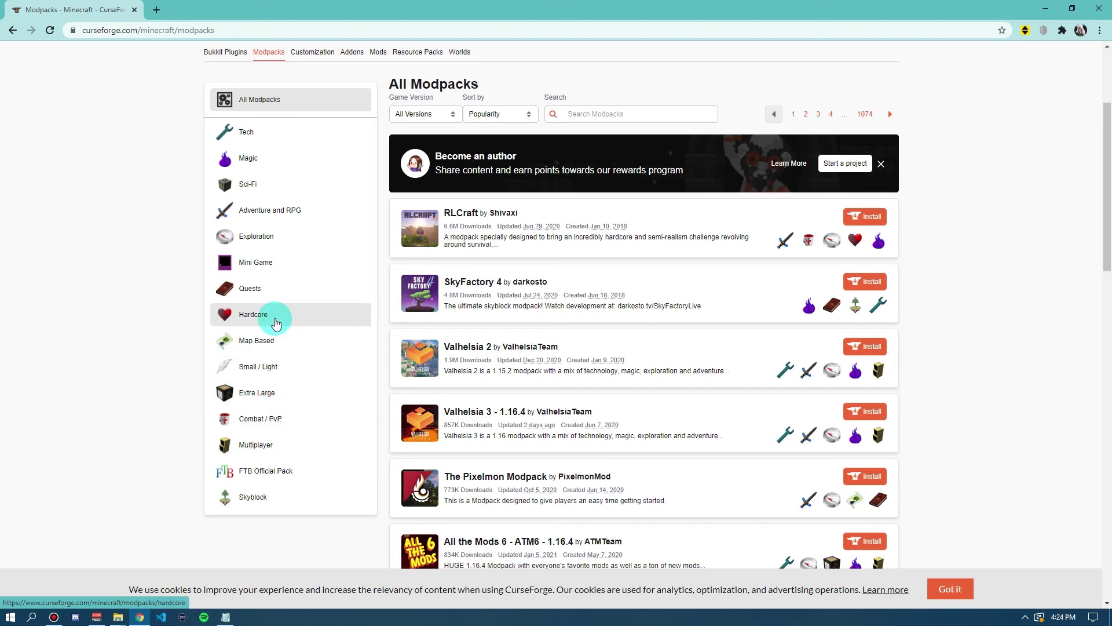
scroll(902, 367, "up", 3)
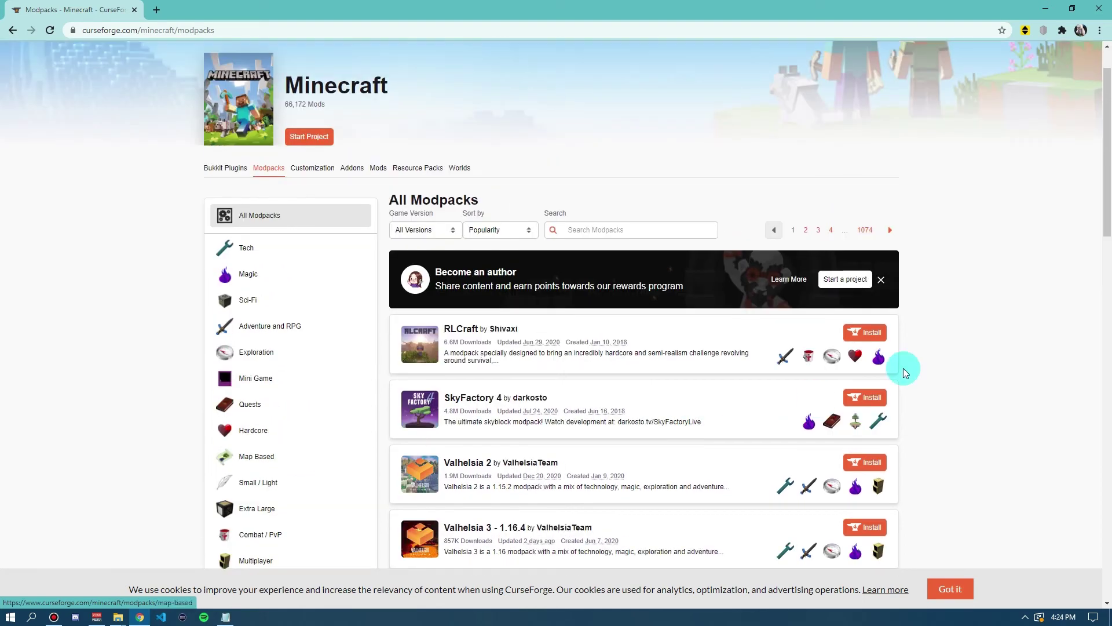
scroll(881, 315, "down", 3)
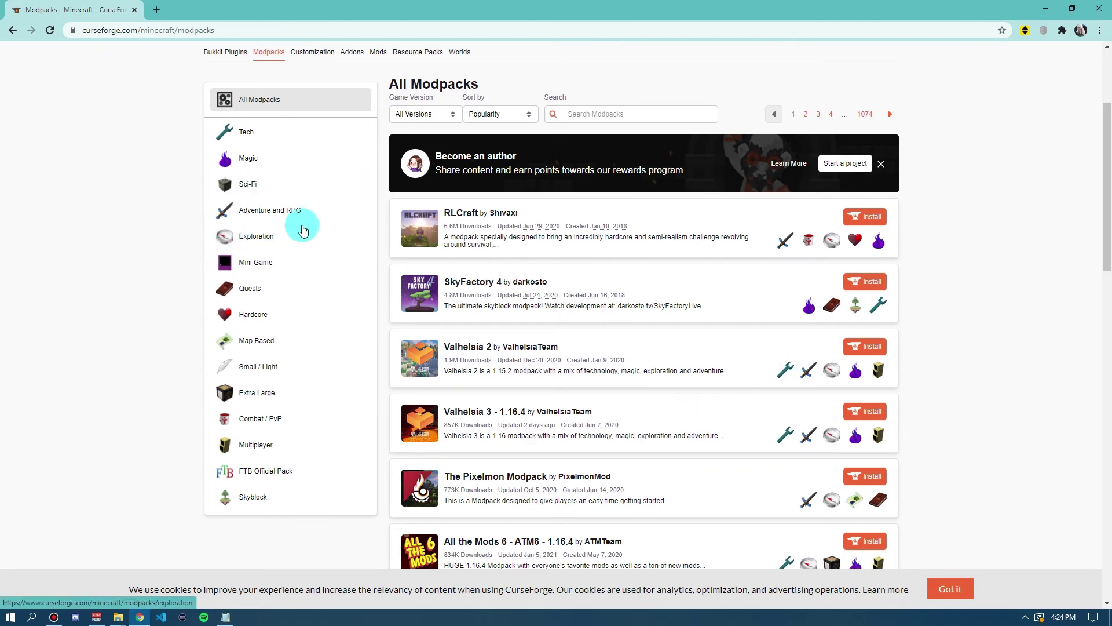
left_click(250, 419)
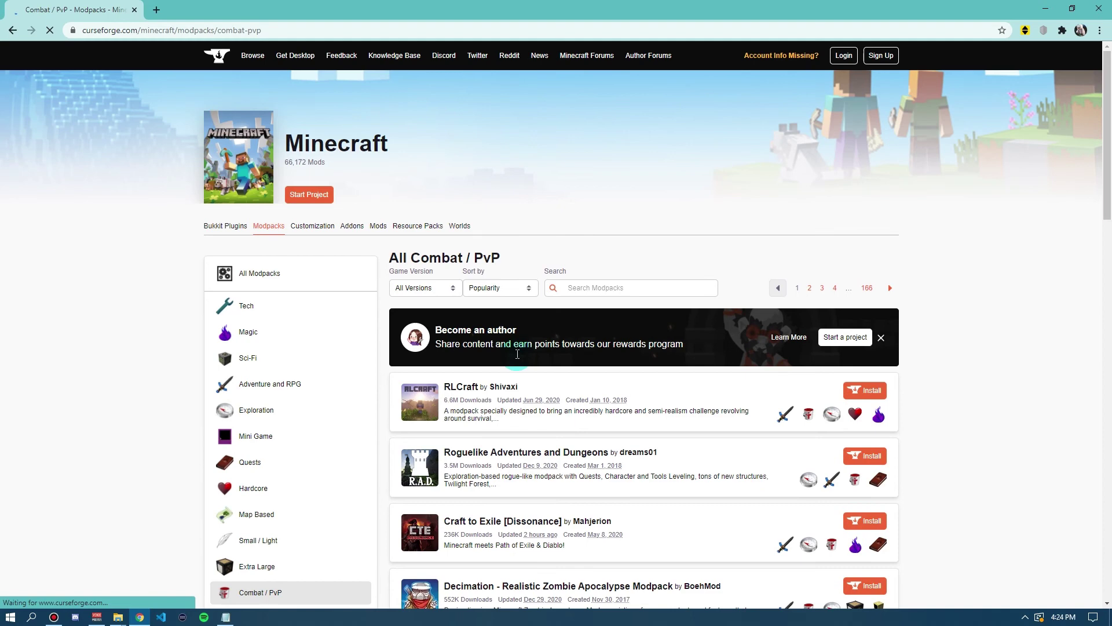
Open the RLCraft modpack page, examine its description and recent files, and return to the Combat / PvP list.
scroll(504, 405, "down", 2)
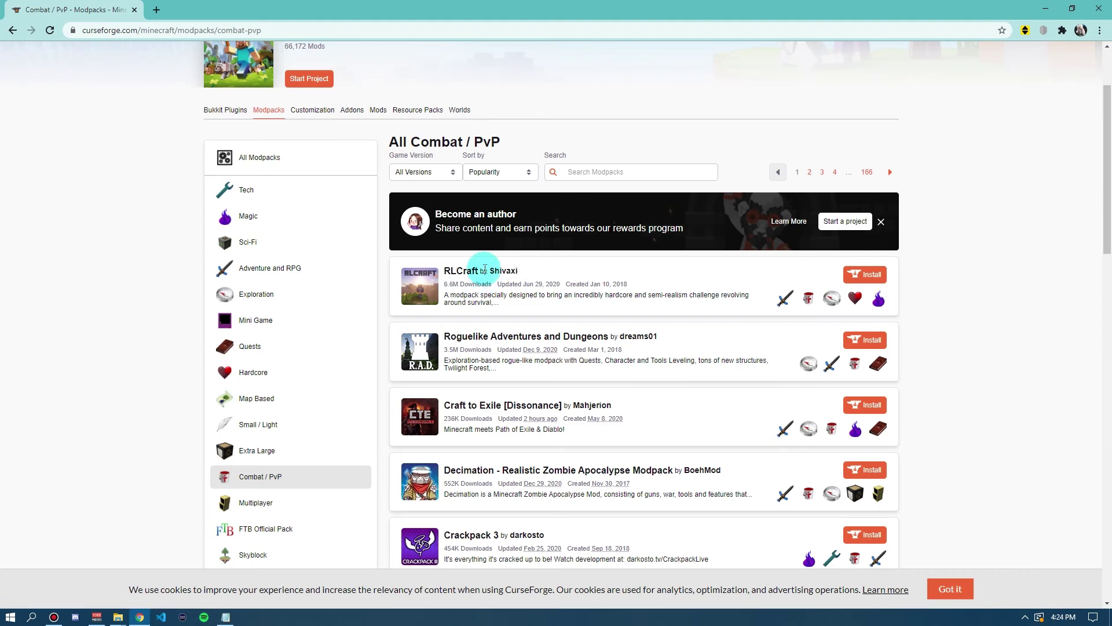
left_click(459, 271)
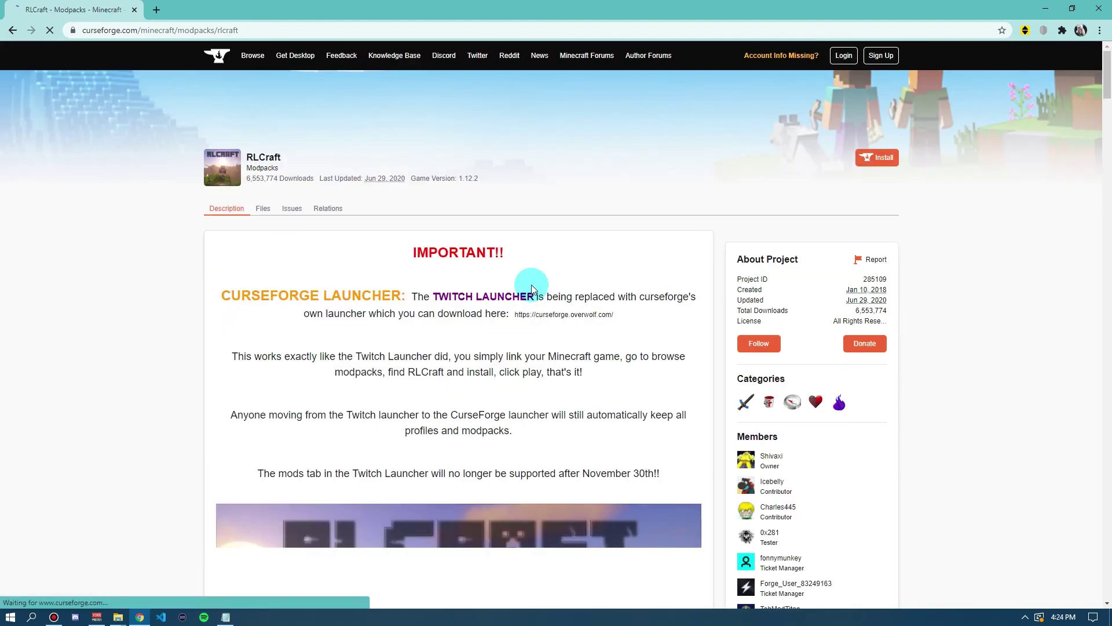
scroll(531, 288, "down", 8)
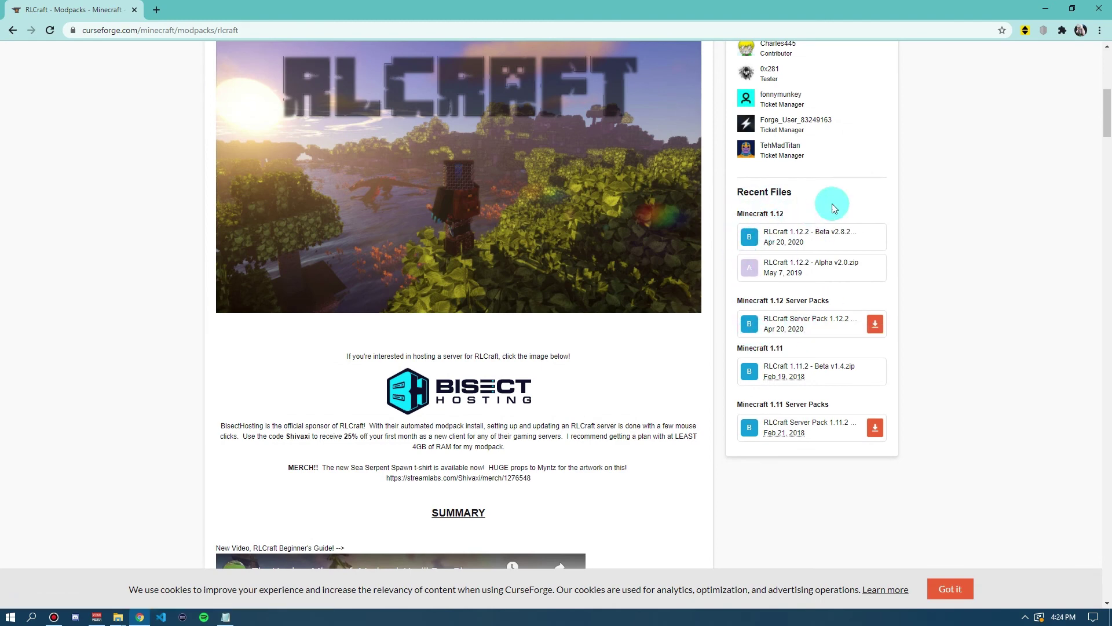
scroll(776, 284, "up", 3)
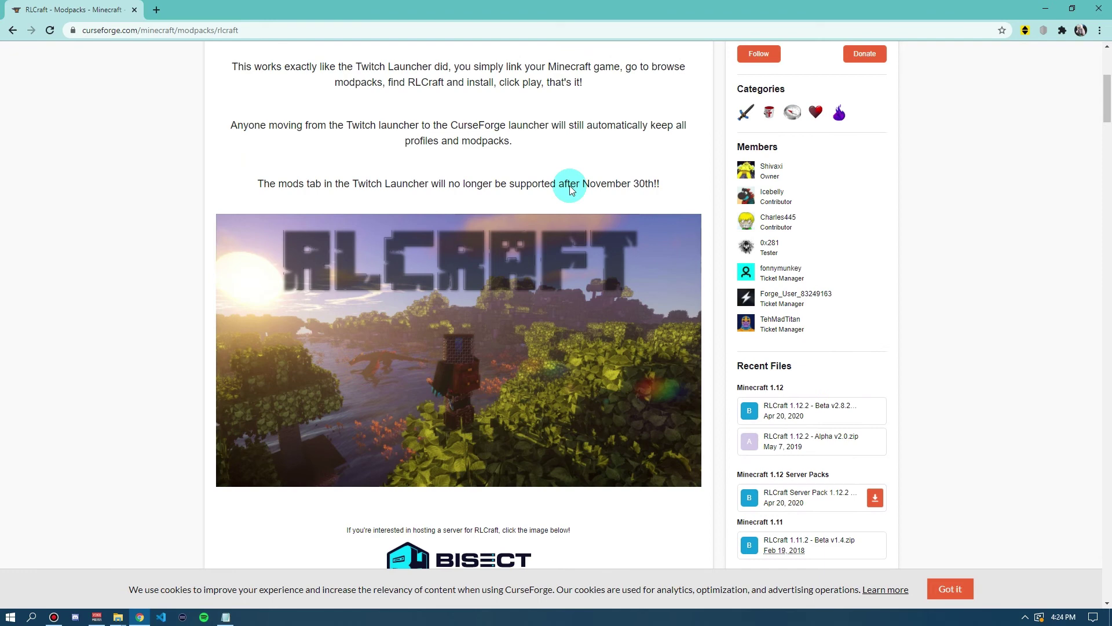
left_click(19, 39)
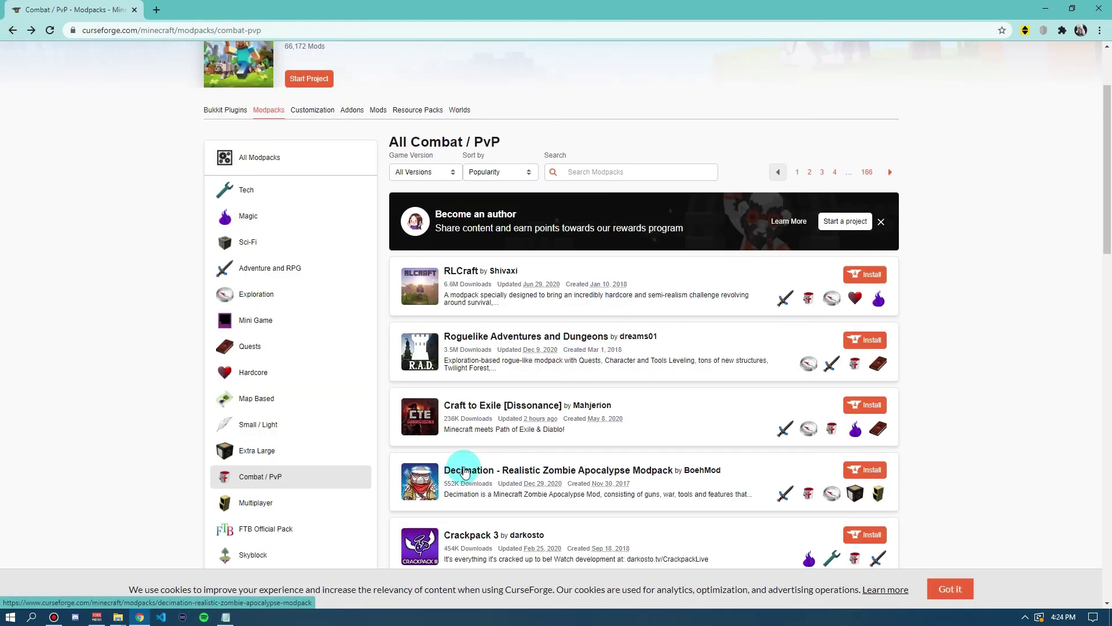
Filter the Combat / PvP modpacks by game version 1.16.4.
left_click(436, 181)
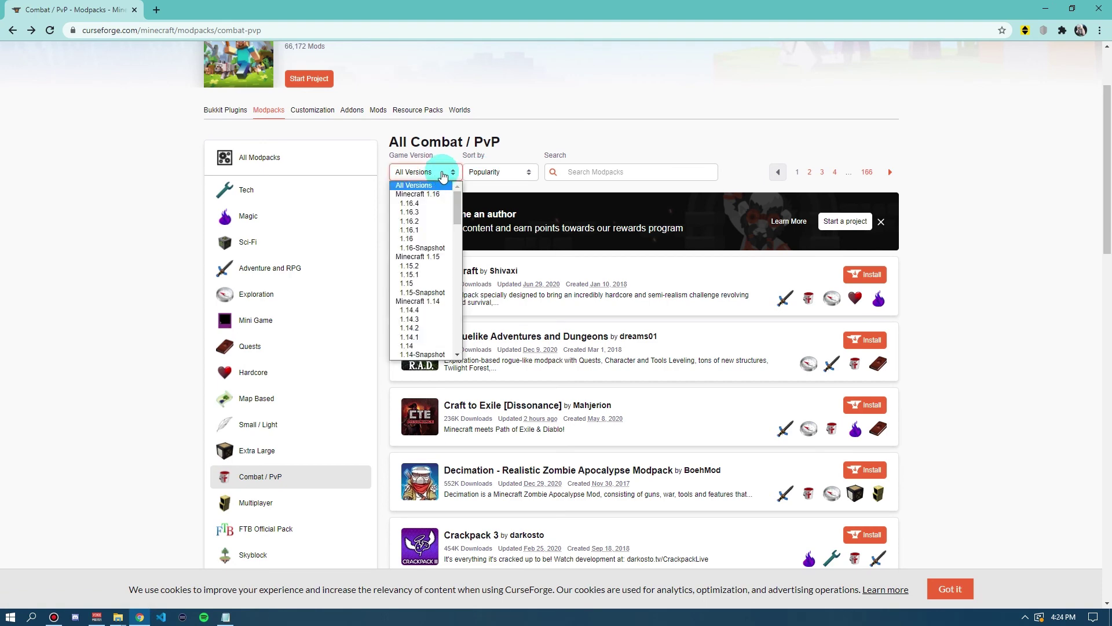
left_click(412, 202)
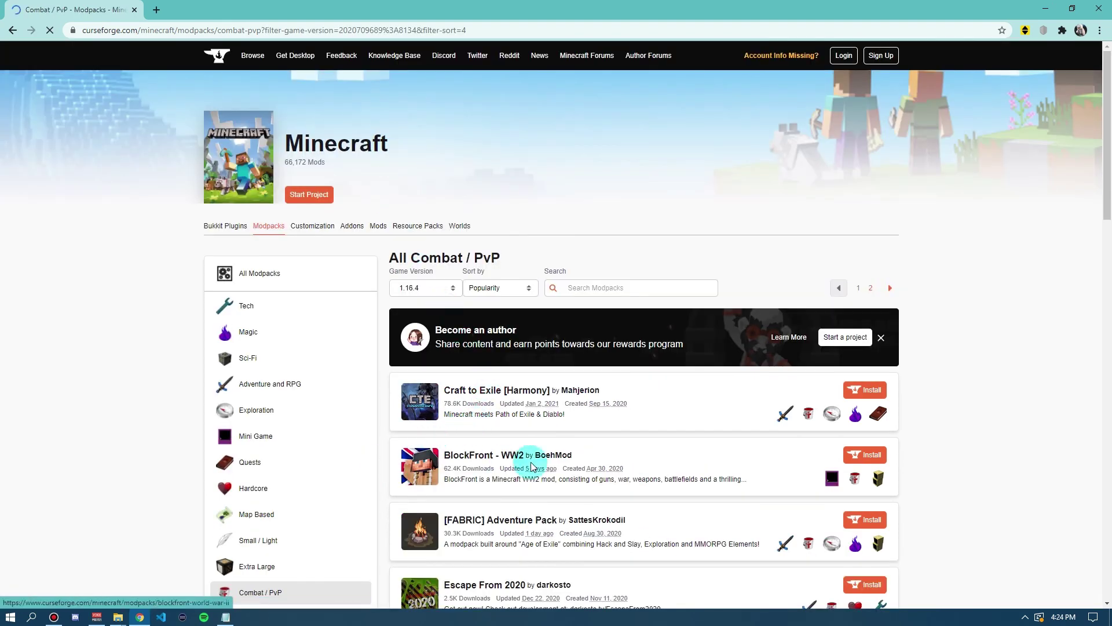
scroll(481, 481, "down", 1)
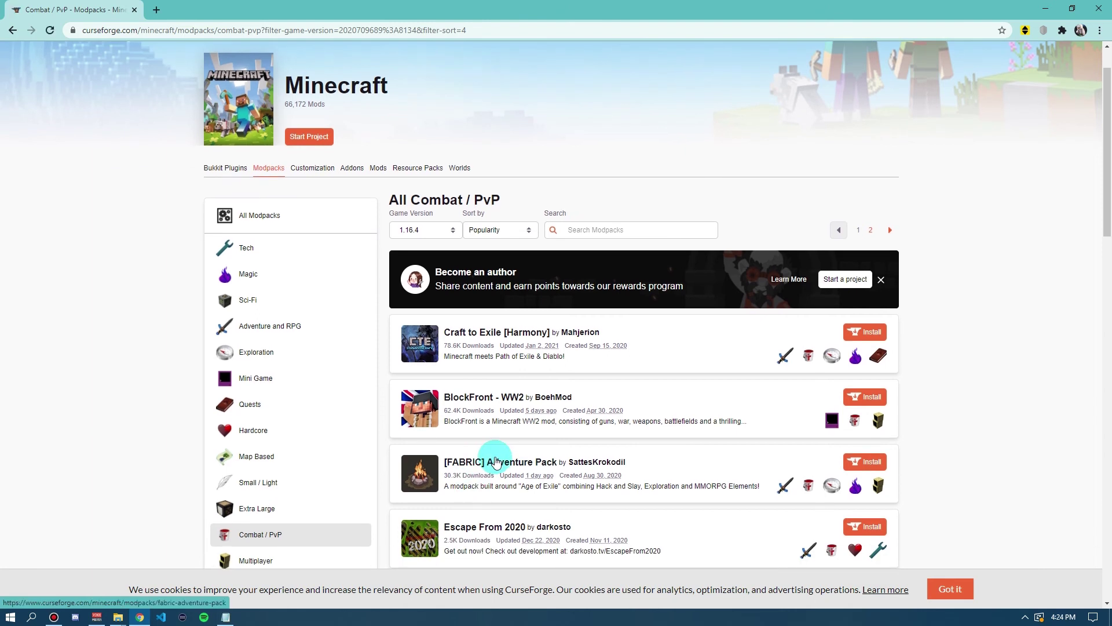